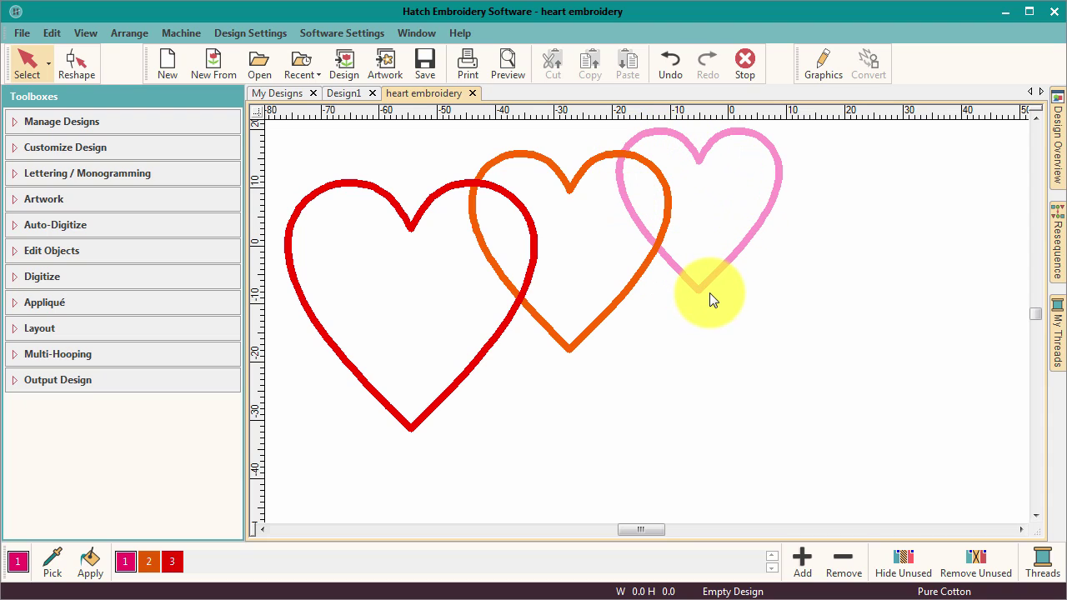
# - Digitize an appliqué around the pink heart's outline, using corner points at the notch and tip and curve points along the sides
pyautogui.click(60, 303)
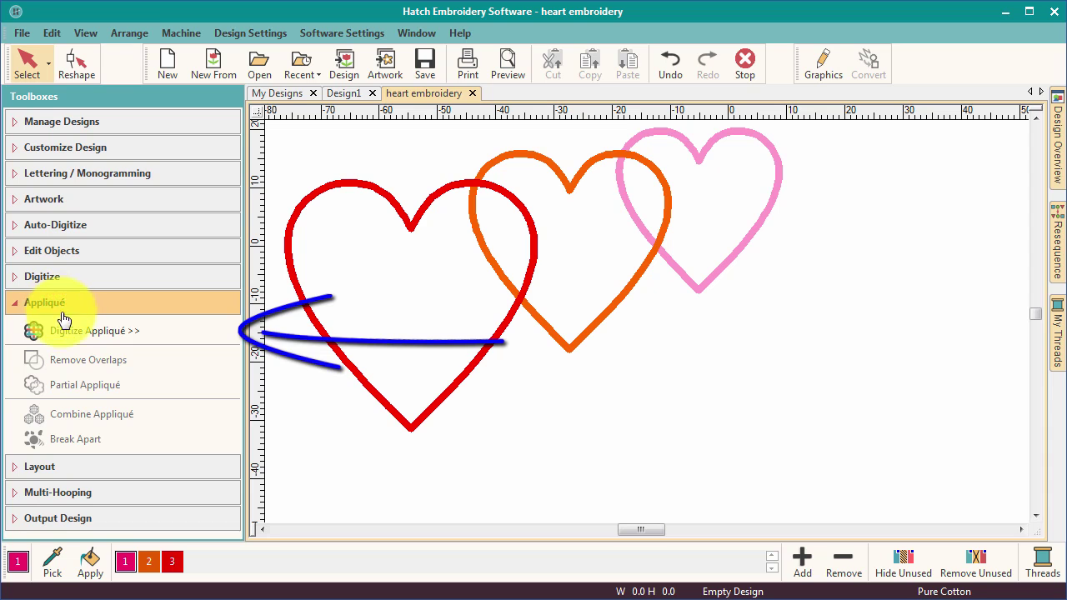
pyautogui.click(66, 333)
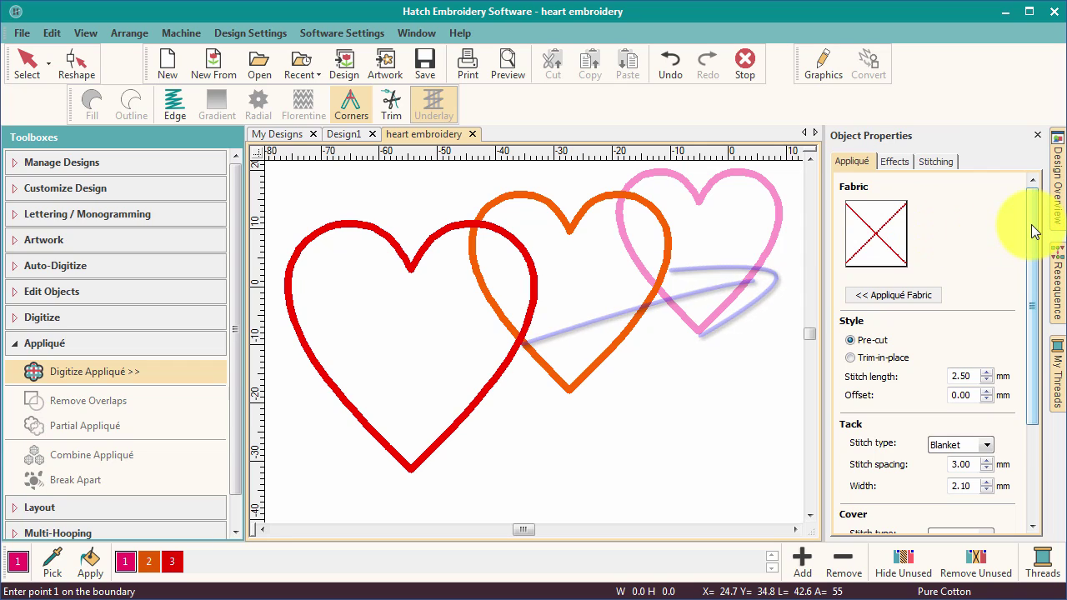
pyautogui.scroll(-3, 1031, 227)
pyautogui.moveTo(1034, 273)
pyautogui.mouseDown()
pyautogui.moveTo(1032, 340)
pyautogui.moveTo(1032, 227)
pyautogui.moveTo(1033, 277)
pyautogui.mouseUp()
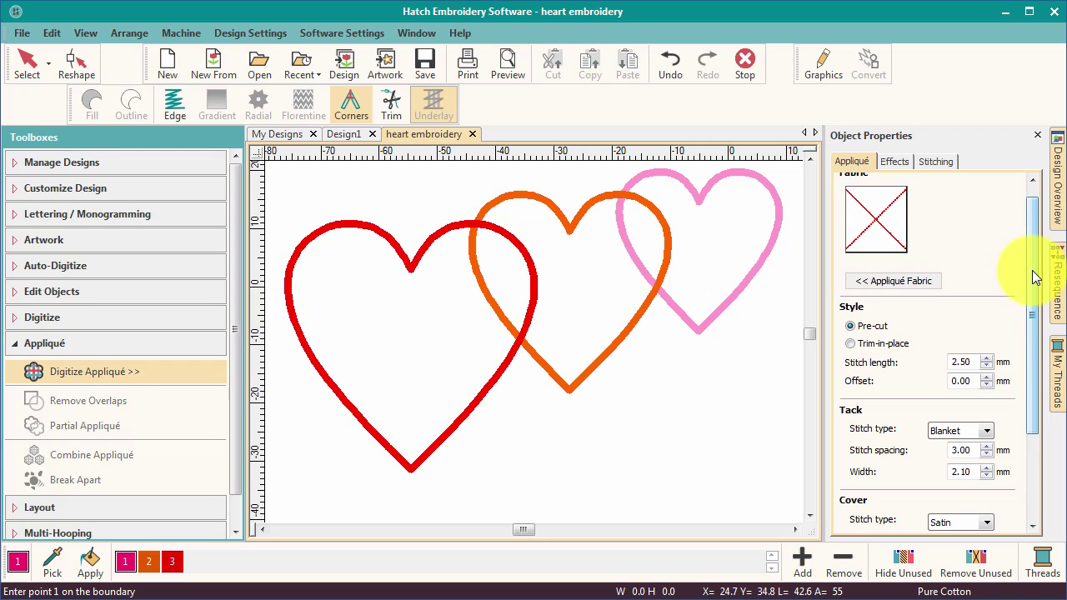
pyautogui.moveTo(1033, 277); pyautogui.dragTo(1033, 242)
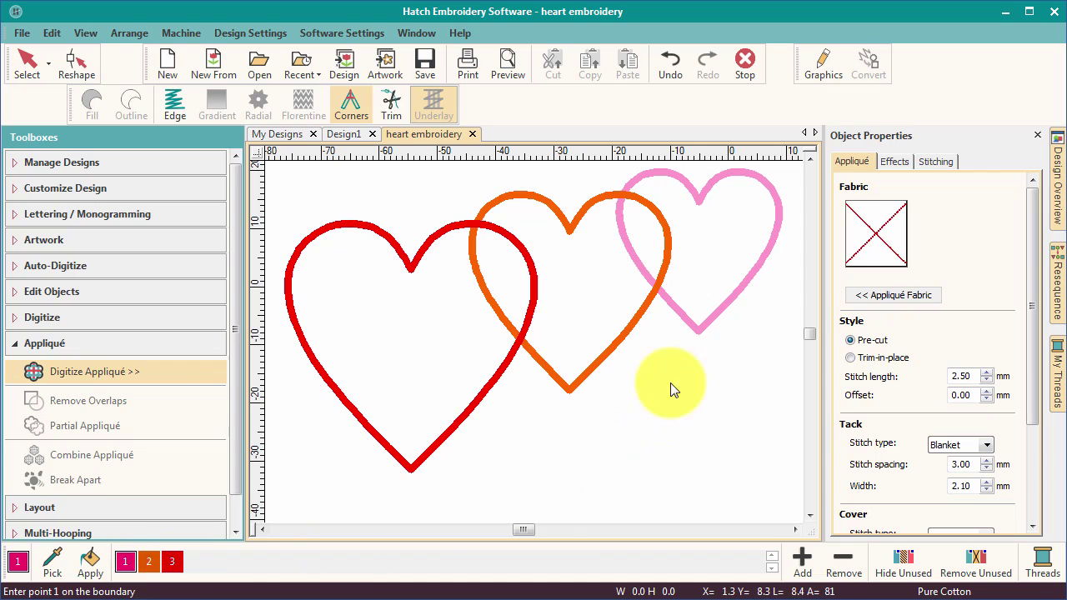
pyautogui.click(621, 194)
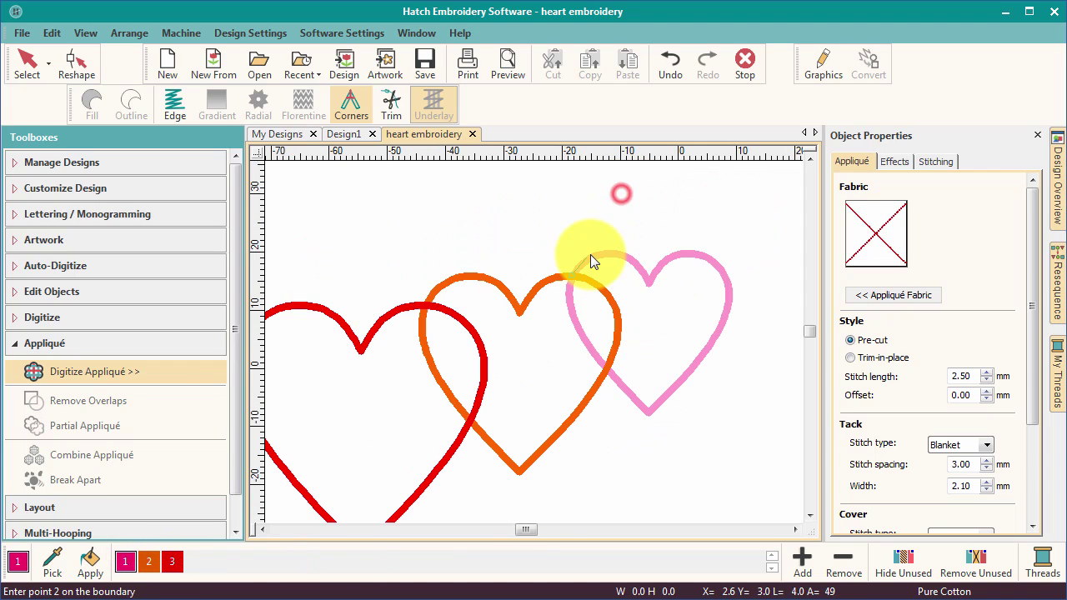
pyautogui.click(596, 253)
pyautogui.click(623, 256)
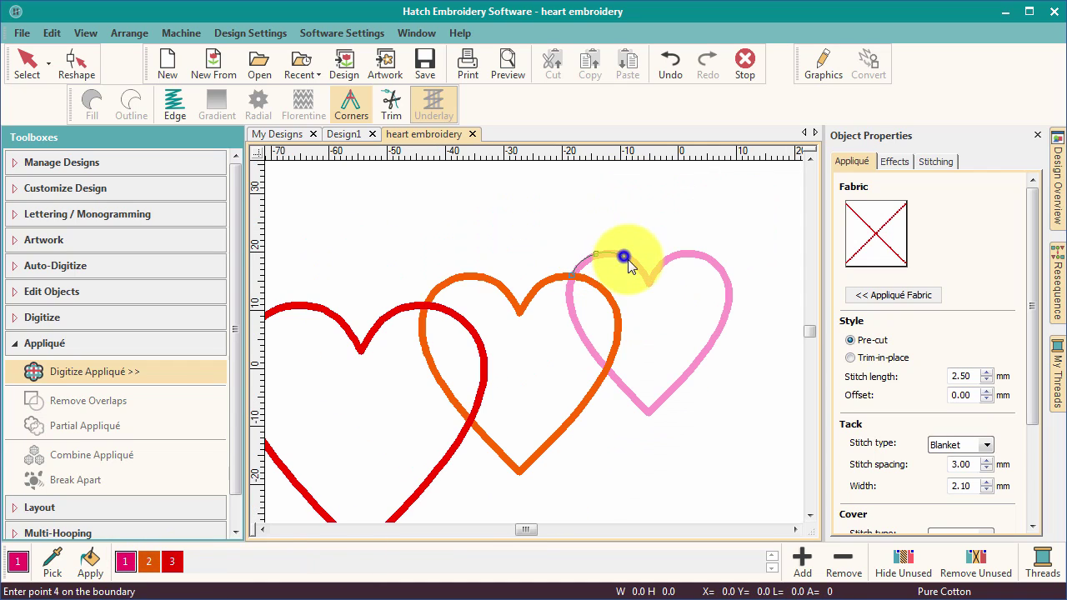
pyautogui.click(649, 282)
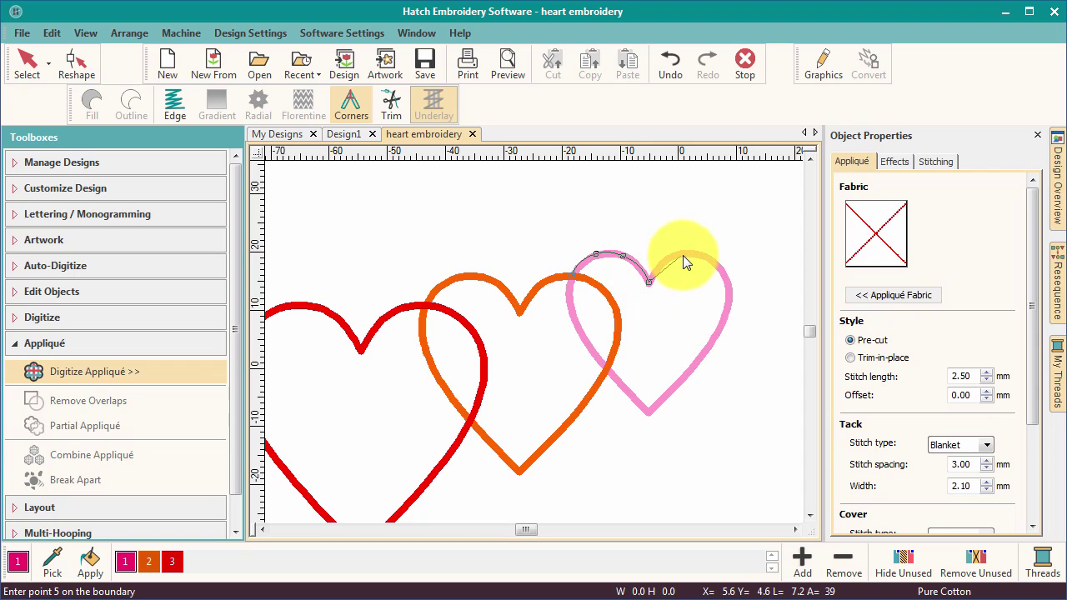
pyautogui.rightClick(683, 255)
pyautogui.rightClick(725, 279)
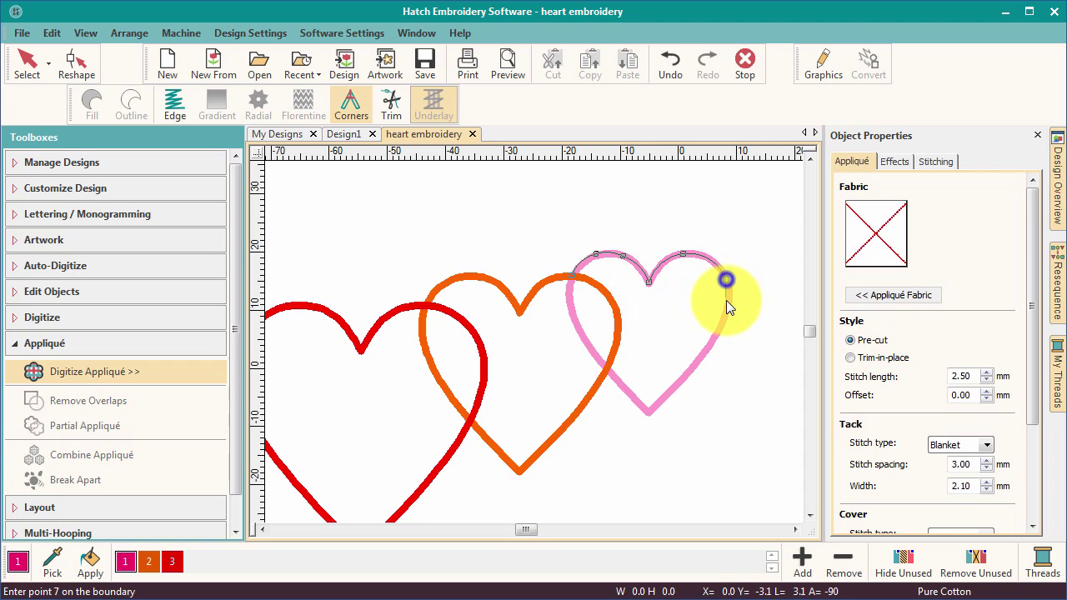
pyautogui.rightClick(726, 317)
pyautogui.rightClick(699, 358)
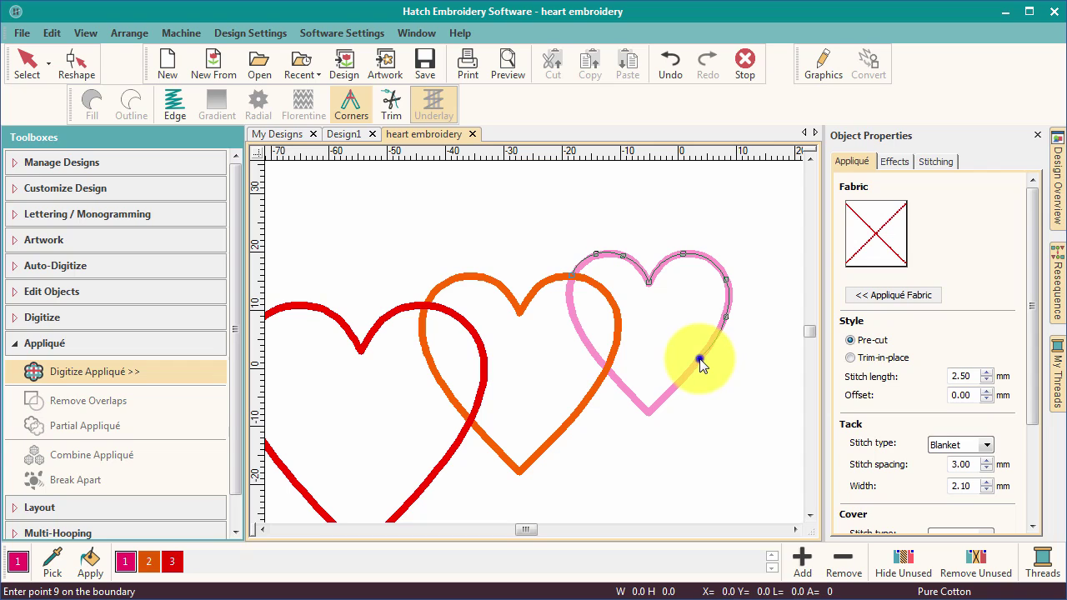
pyautogui.click(651, 410)
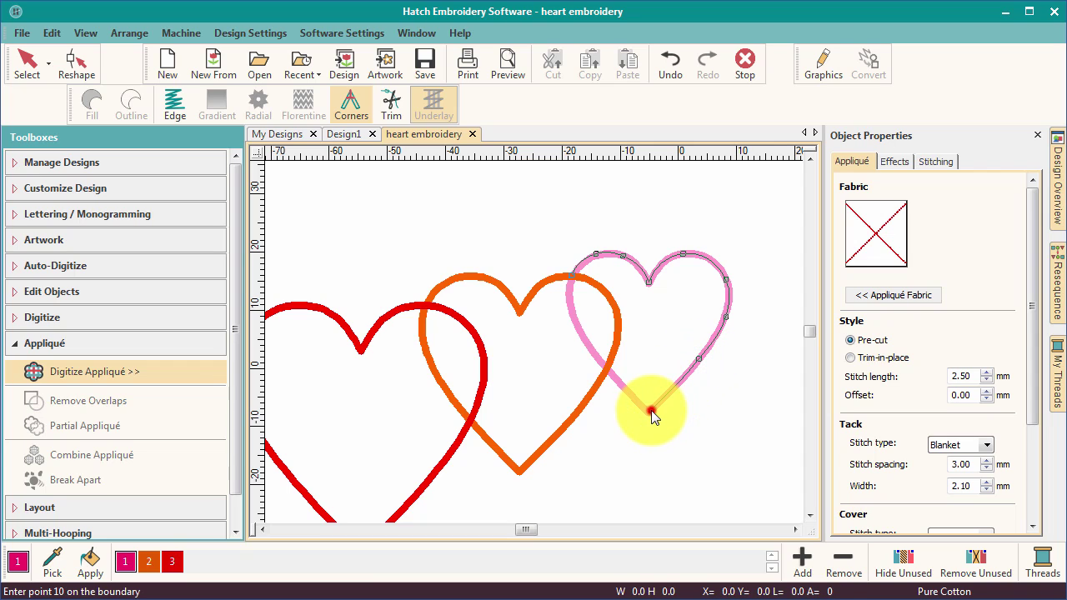
pyautogui.rightClick(599, 357)
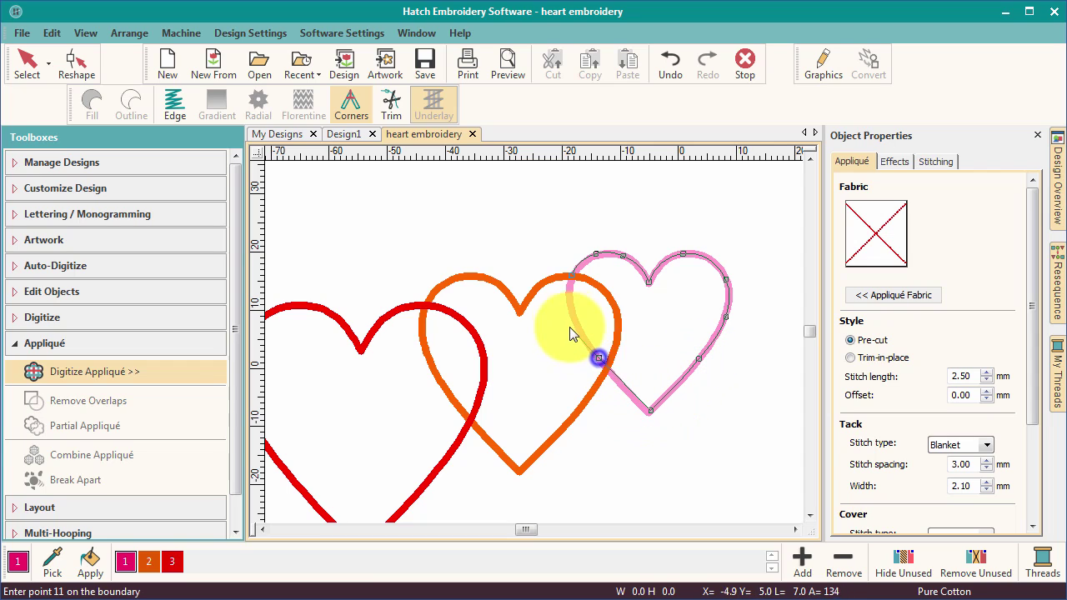
pyautogui.rightClick(571, 307)
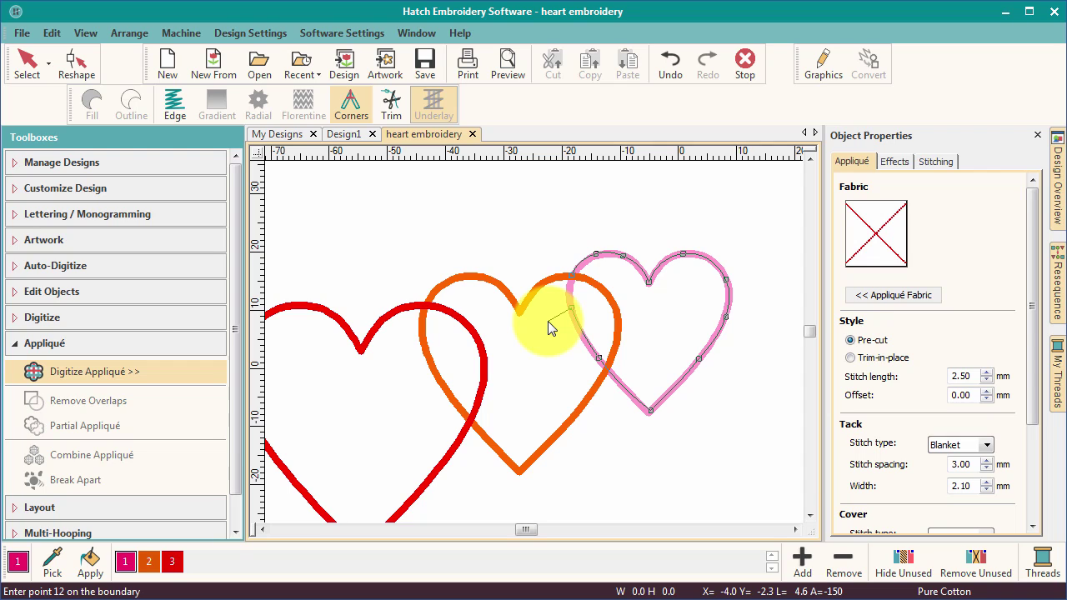
pyautogui.press('Return')
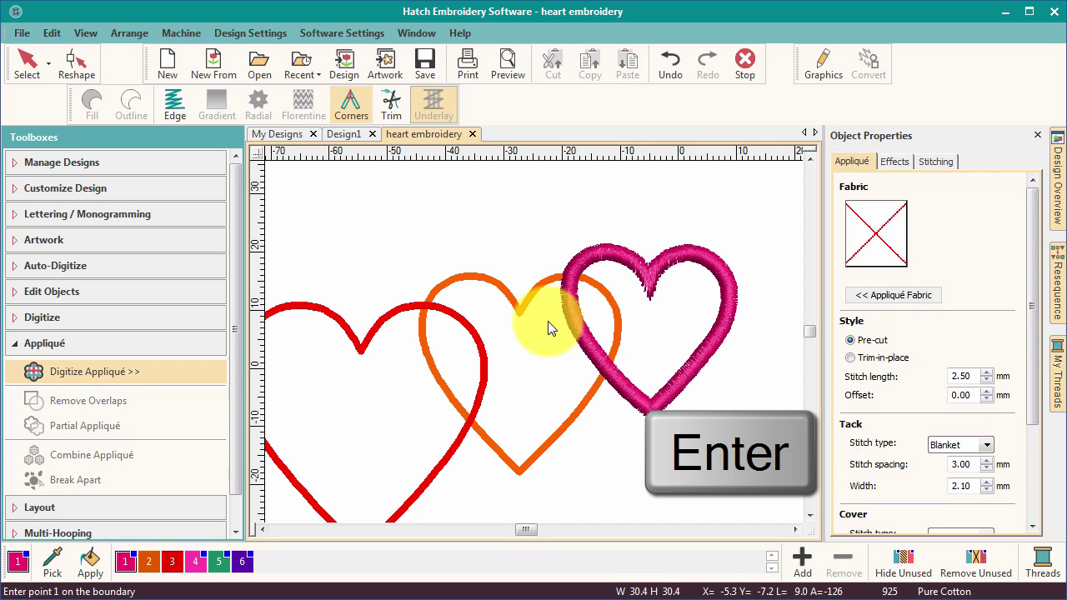
# - Hide the vector artwork and deselect the digitized heart
pyautogui.click(86, 34)
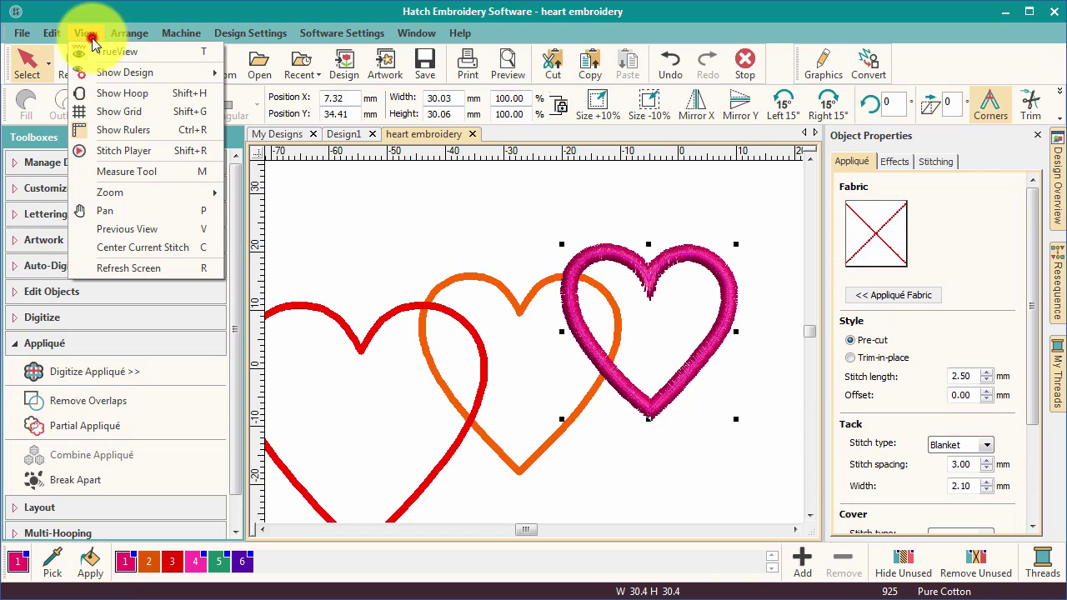
pyautogui.moveTo(134, 72)
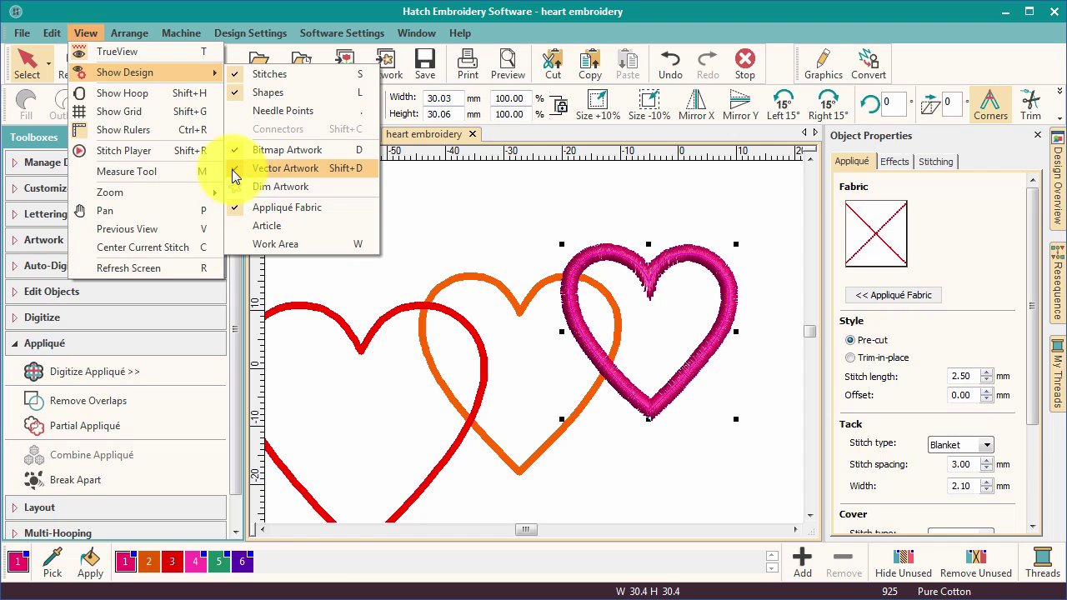
pyautogui.click(232, 170)
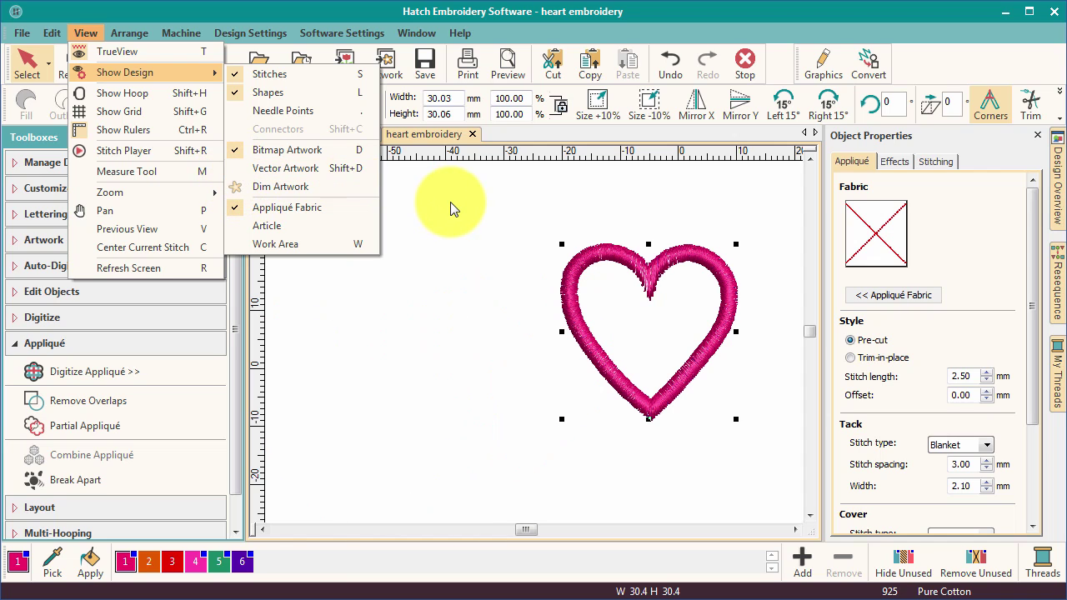
pyautogui.click(543, 256)
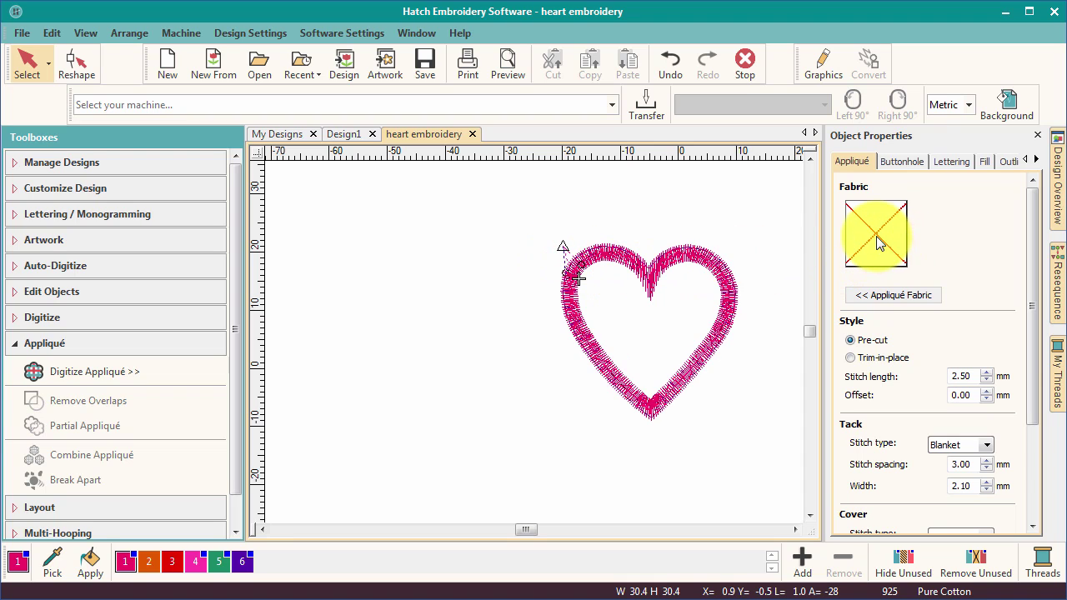
# - Examine the appliqué fabric options, the Trim-in-place style and the tack stitch types, keeping Pre-cut style and Blanket tack
pyautogui.click(889, 292)
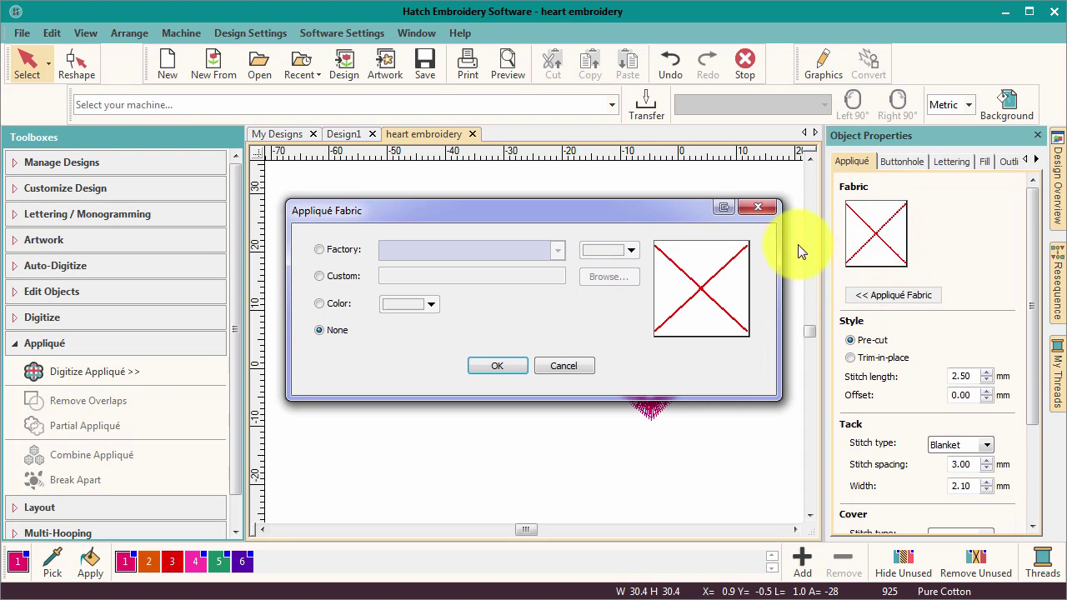
pyautogui.click(760, 206)
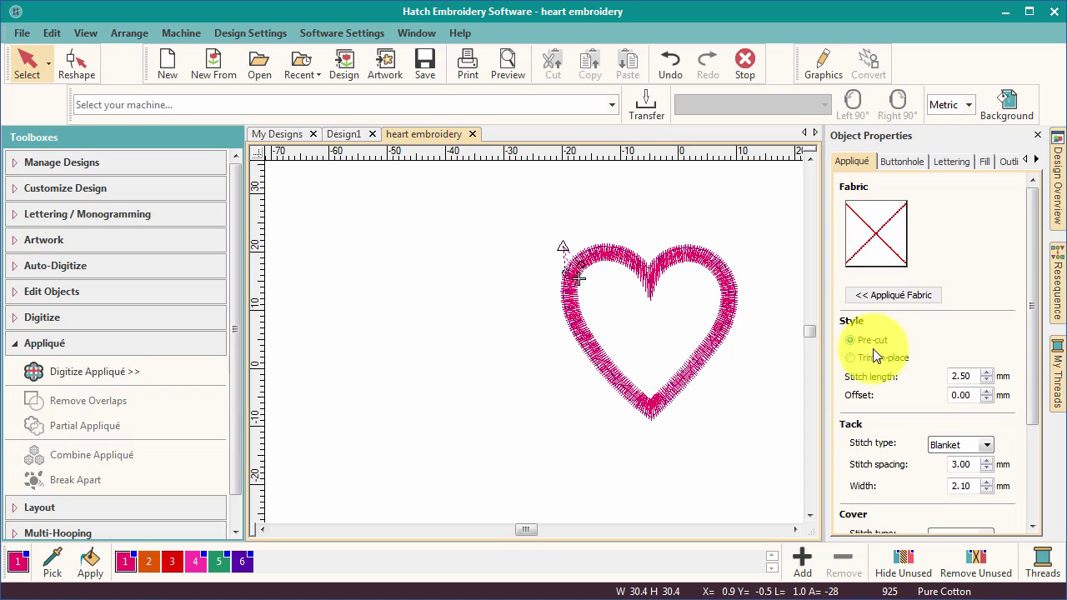
pyautogui.click(851, 359)
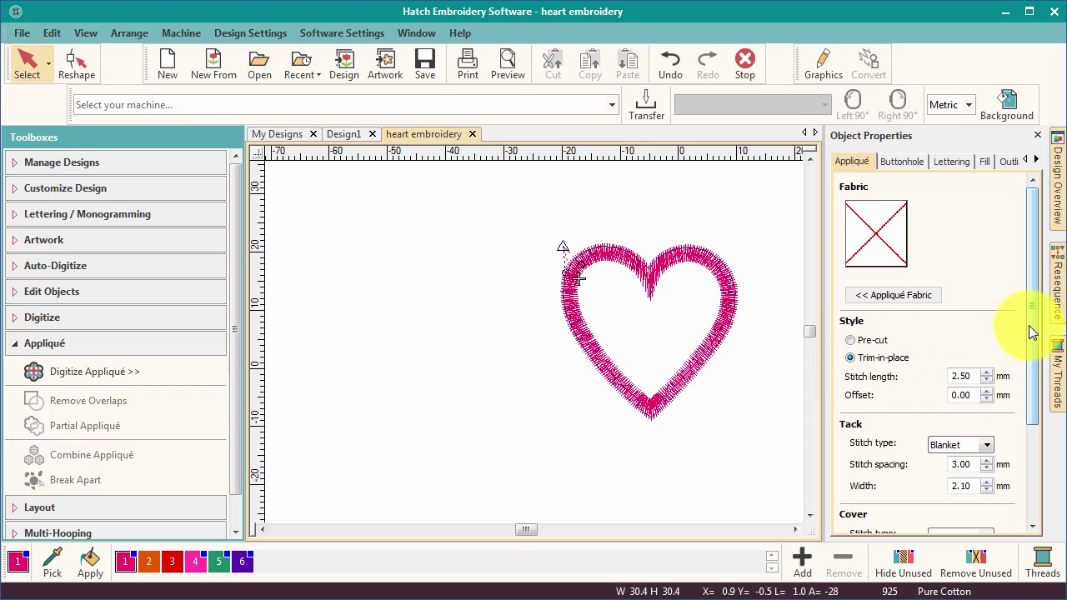
pyautogui.moveTo(1029, 328); pyautogui.dragTo(1027, 393)
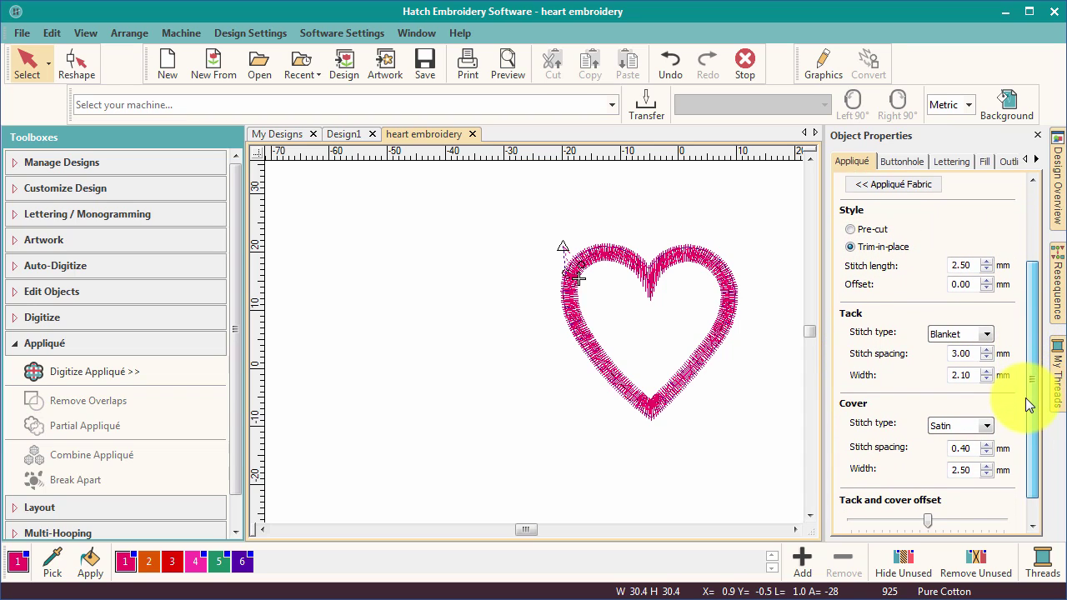
pyautogui.click(851, 229)
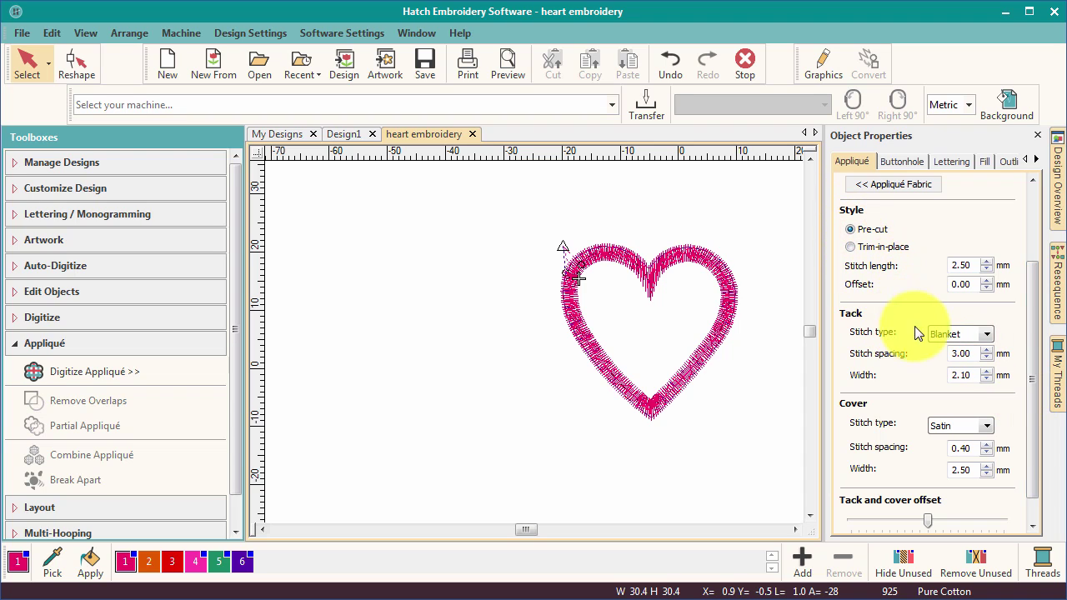
pyautogui.click(987, 334)
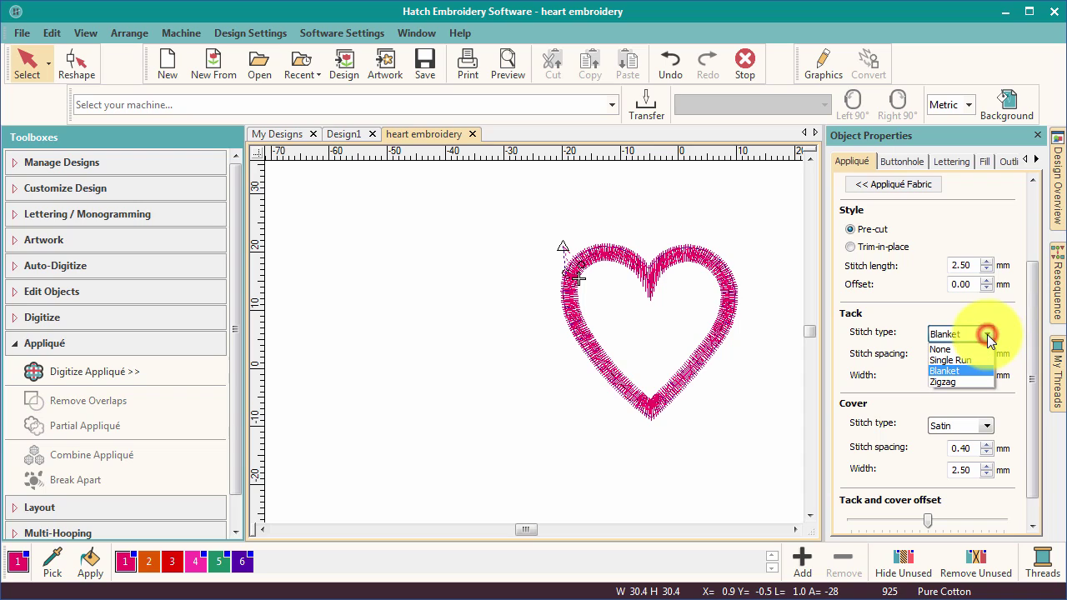
pyautogui.click(949, 370)
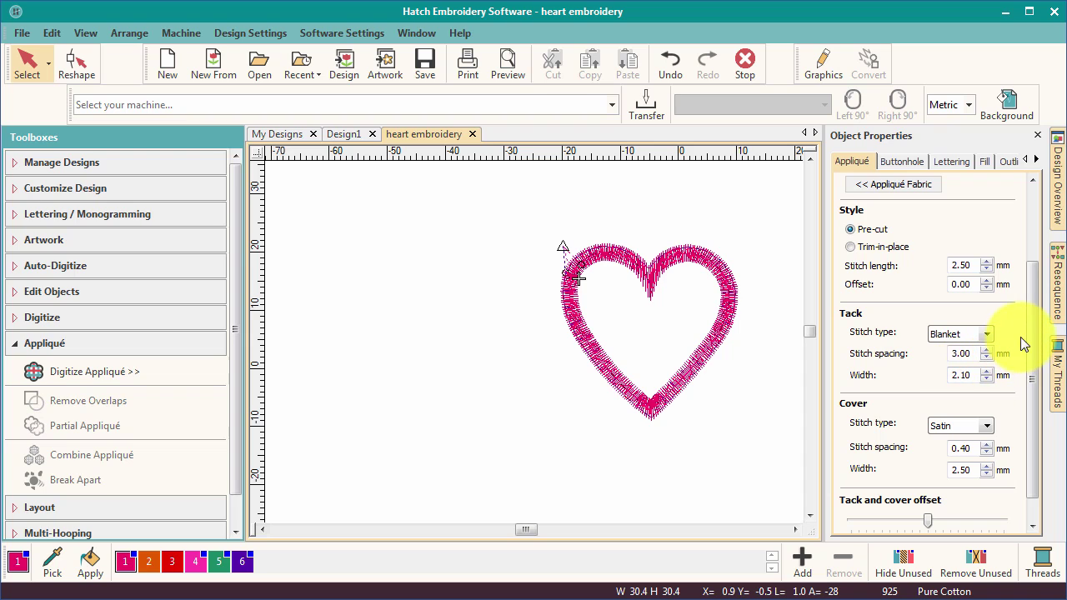
# - Set the digitized heart's cover stitch spacing to 0.40 mm and its tack and cover offset to 55% inside, 45% outside
pyautogui.moveTo(1030, 320); pyautogui.dragTo(1023, 383)
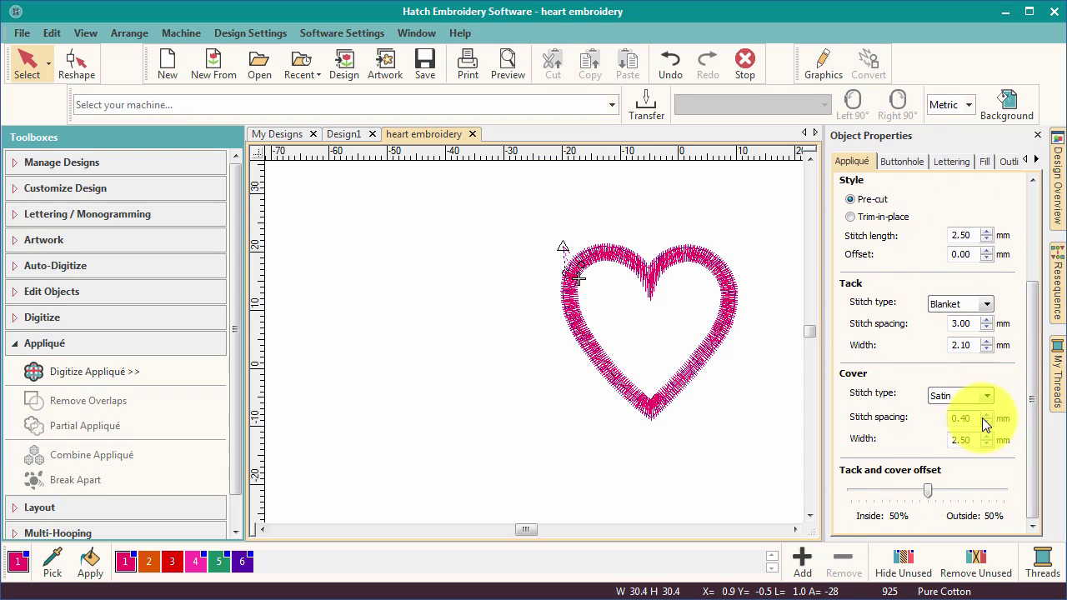
pyautogui.moveTo(987, 418); pyautogui.dragTo(939, 425)
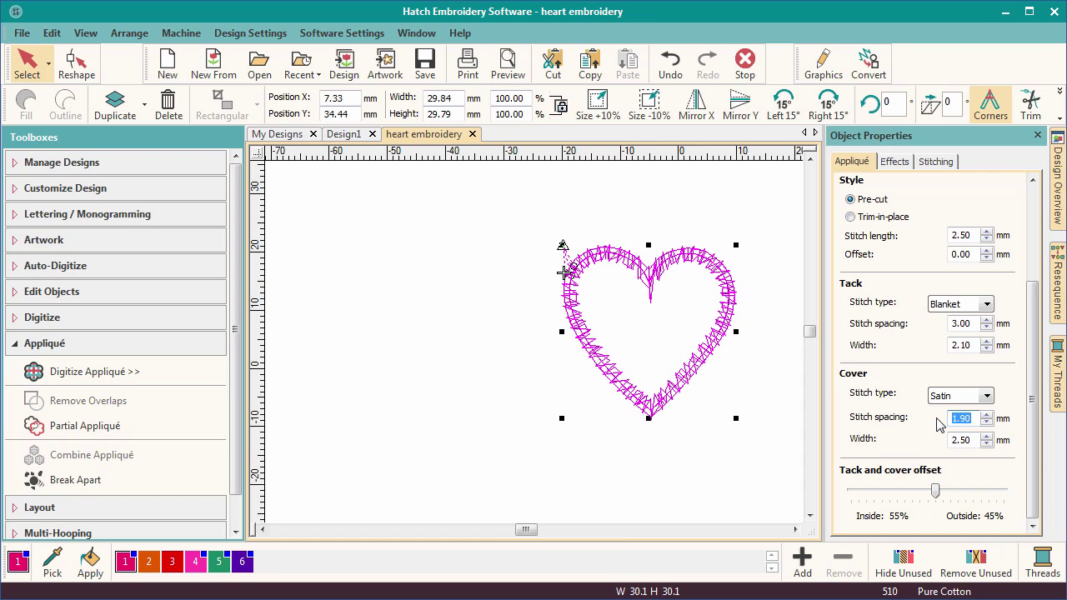
pyautogui.press('Return')
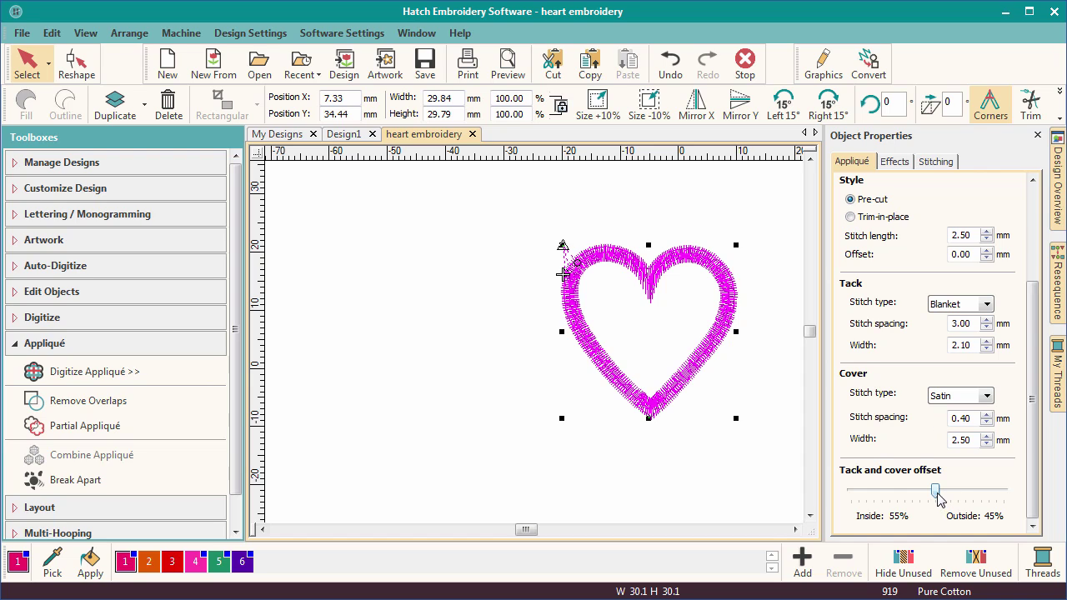
pyautogui.moveTo(938, 497)
pyautogui.mouseDown()
pyautogui.moveTo(898, 502)
pyautogui.moveTo(936, 498)
pyautogui.mouseUp()
# - Show the vector artwork again and check which design elements are set to display
pyautogui.hotkey('shift', 'd')
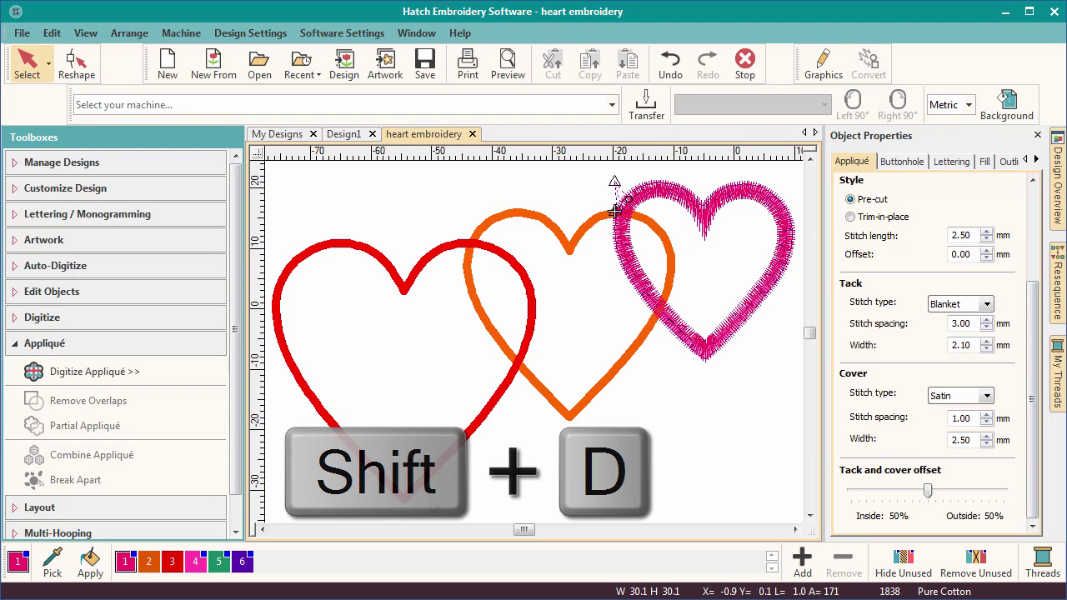
pyautogui.click(85, 33)
pyautogui.moveTo(126, 84)
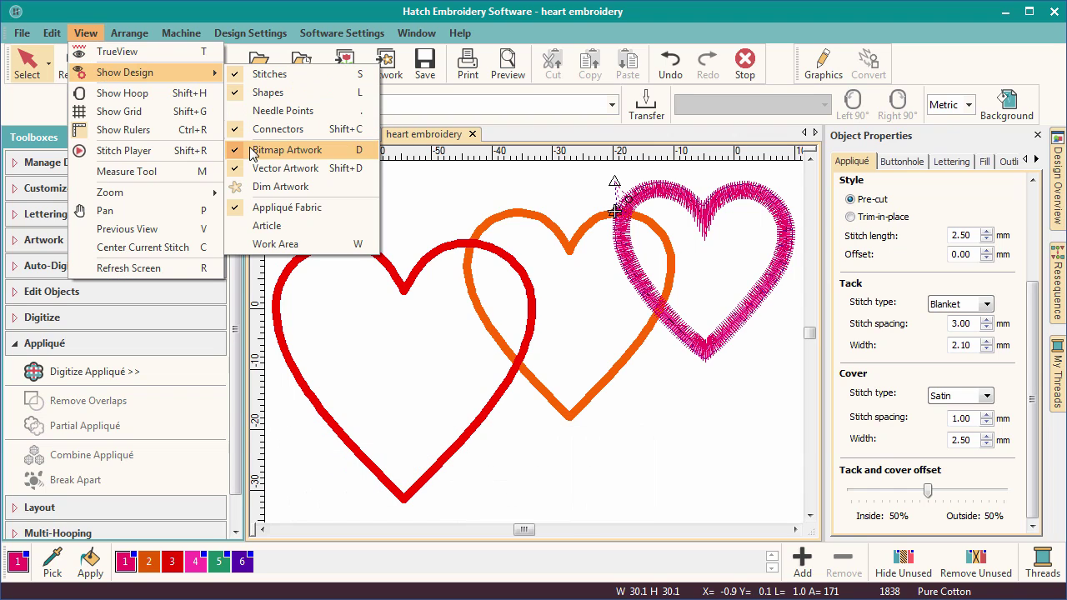
pyautogui.click(447, 237)
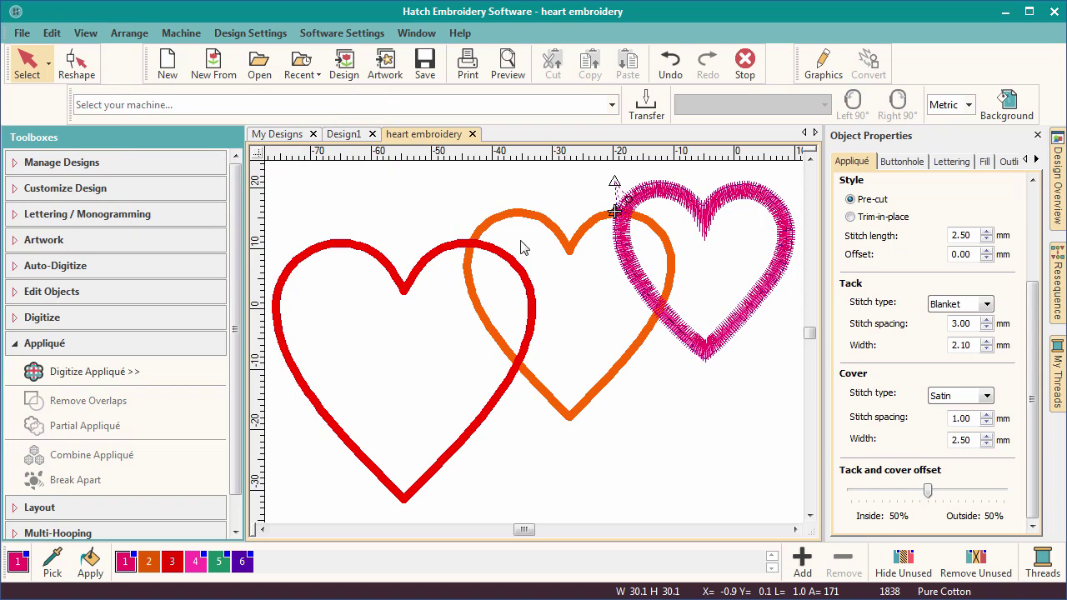
# - Place copies of the digitized heart over the orange and red outlines, enlarged to about 36 mm and 47.6 mm wide respectively
pyautogui.click(685, 202)
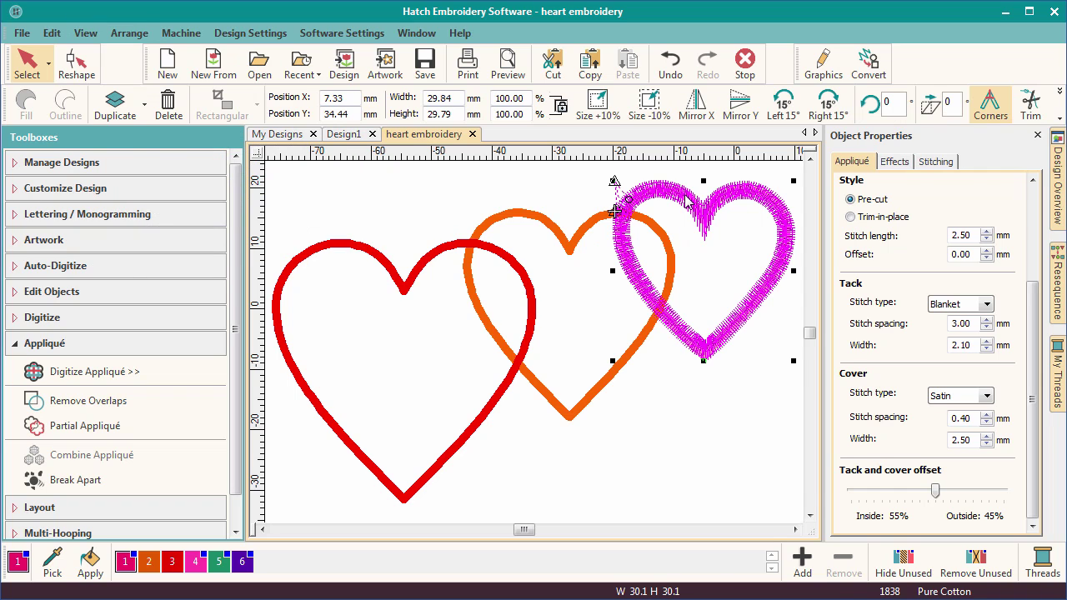
pyautogui.moveTo(685, 202); pyautogui.dragTo(552, 247)
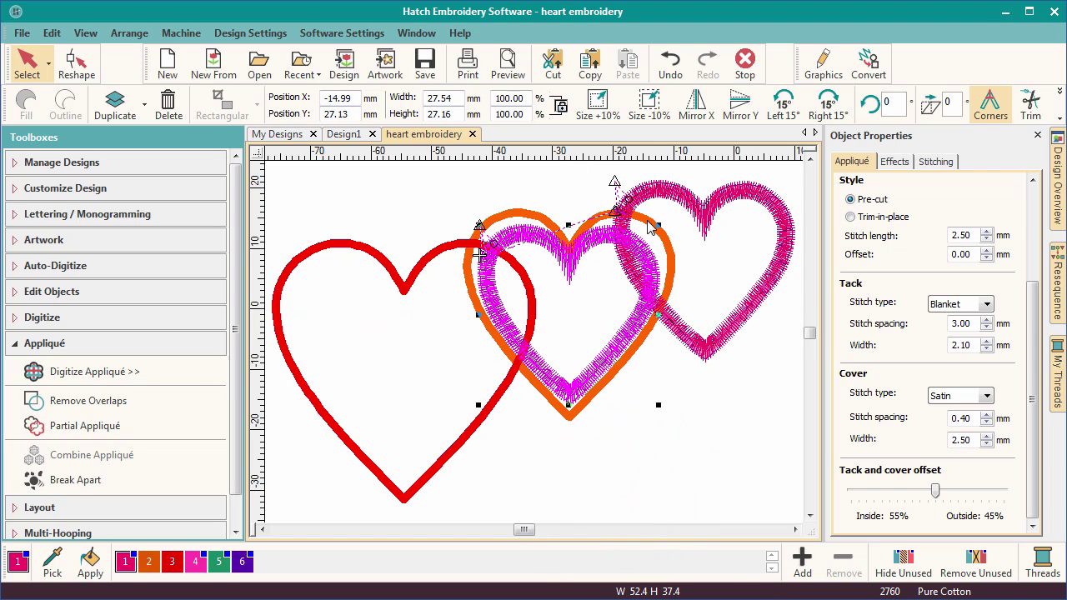
pyautogui.moveTo(661, 227); pyautogui.dragTo(677, 196)
pyautogui.moveTo(600, 230); pyautogui.dragTo(429, 285)
pyautogui.moveTo(511, 266); pyautogui.dragTo(546, 216)
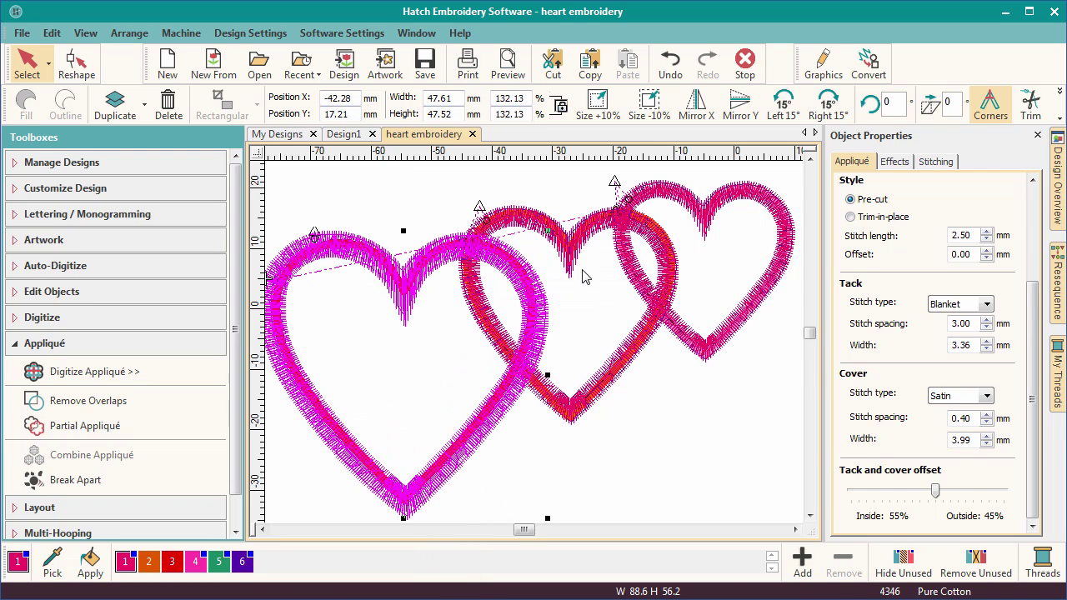
# - Recolor the largest heart red and the middle heart orange, and set the cover width of both to 2.50 mm
pyautogui.click(171, 561)
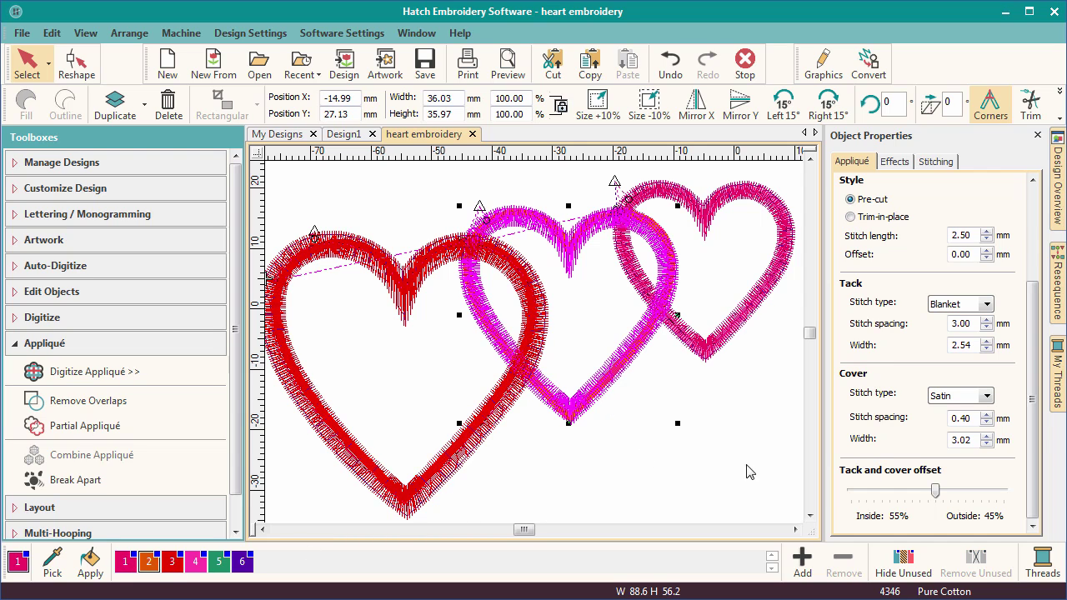
pyautogui.doubleClick(973, 437)
pyautogui.write('2.5')
pyautogui.click(489, 422)
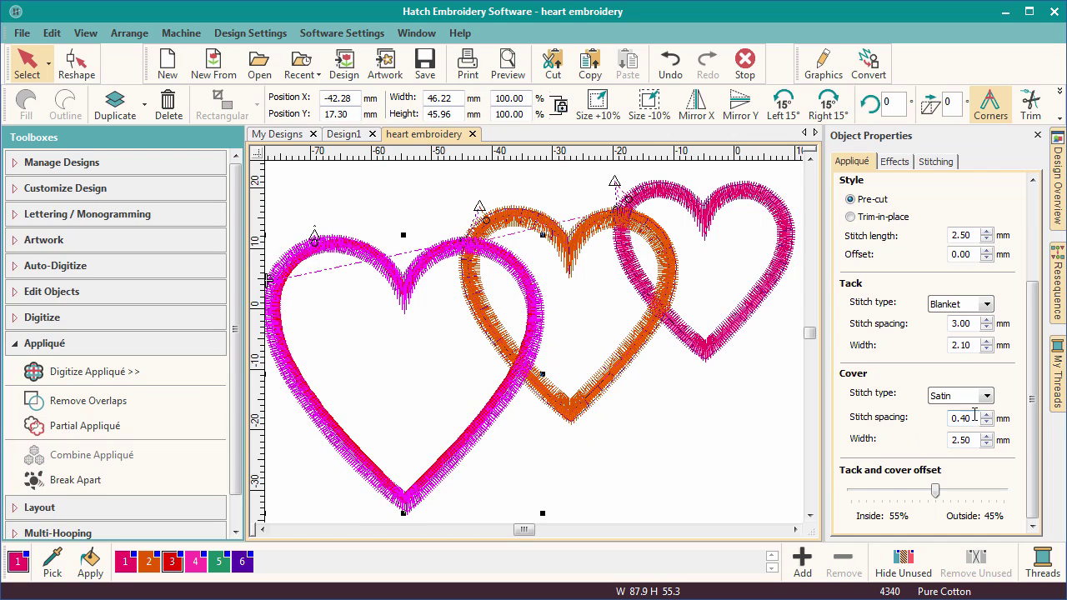
# - Set the middle orange heart's cover width to 2.50 mm and deselect it
pyautogui.click(974, 419)
pyautogui.click(623, 373)
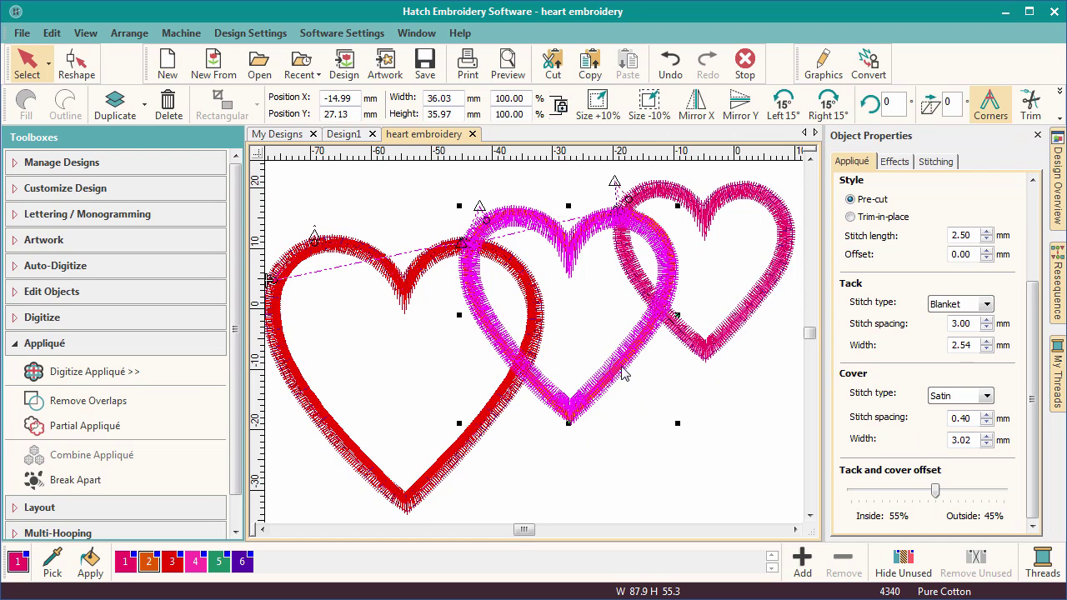
pyautogui.doubleClick(950, 440)
pyautogui.write('2.5')
pyautogui.press('Return')
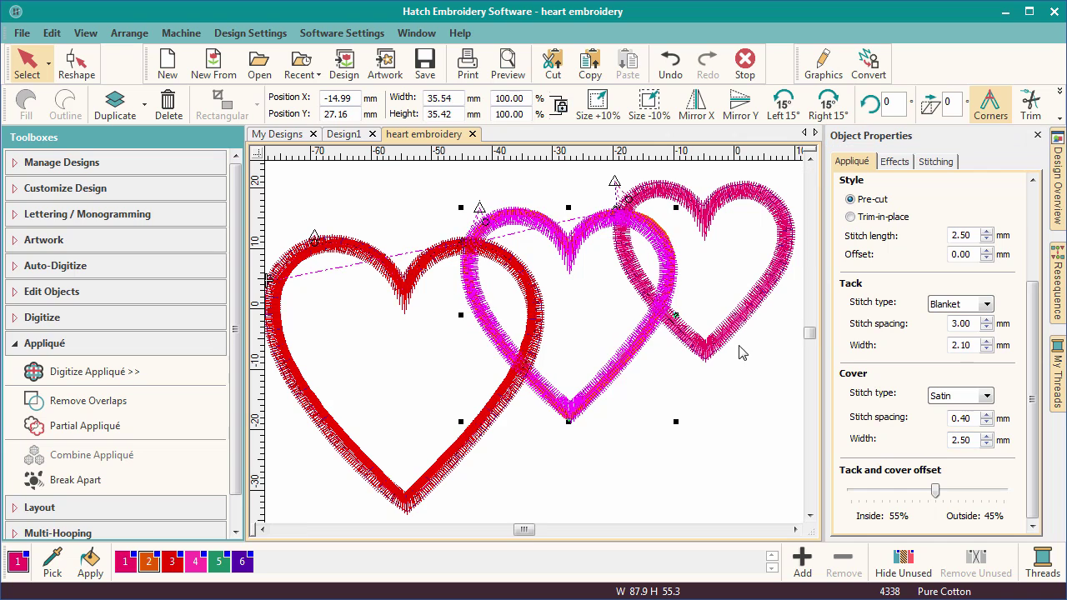
pyautogui.click(737, 336)
pyautogui.click(740, 379)
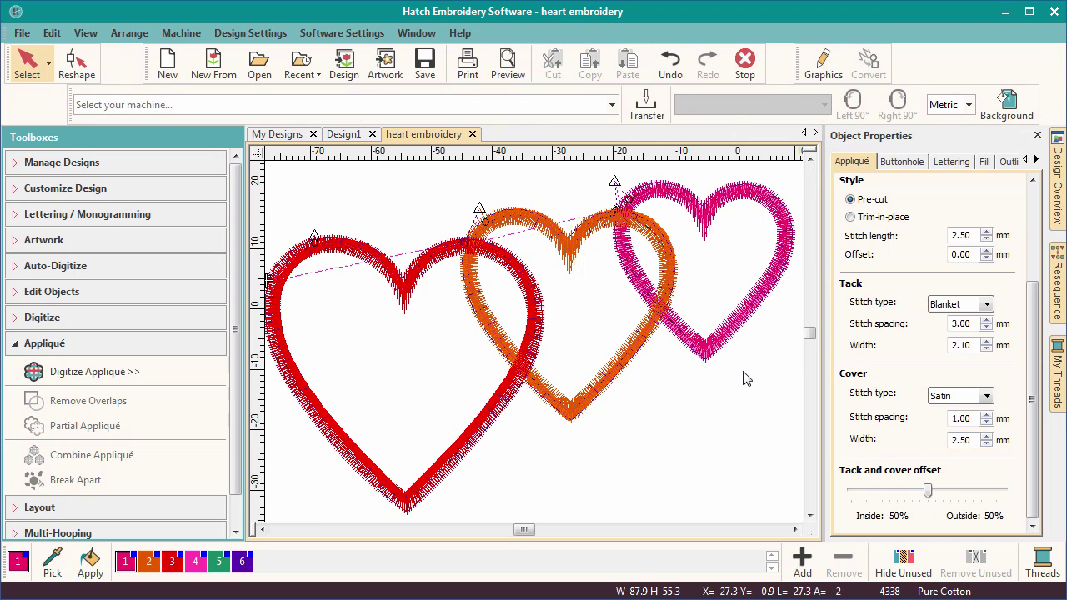
# - Fill the smallest pink heart with the factory appliqué fabric Aida in yellow
pyautogui.click(730, 333)
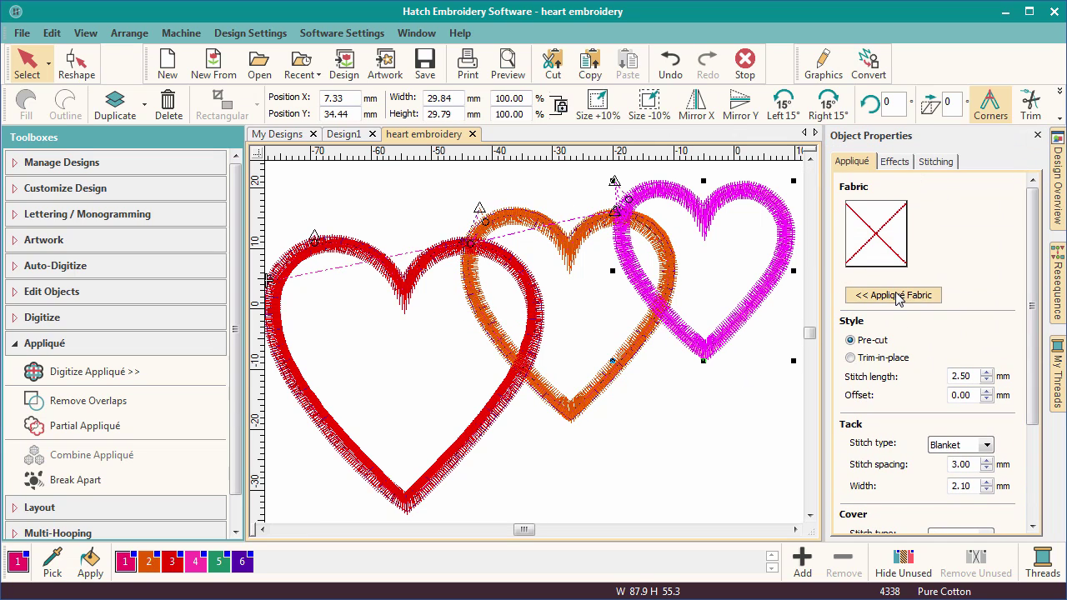
pyautogui.click(898, 298)
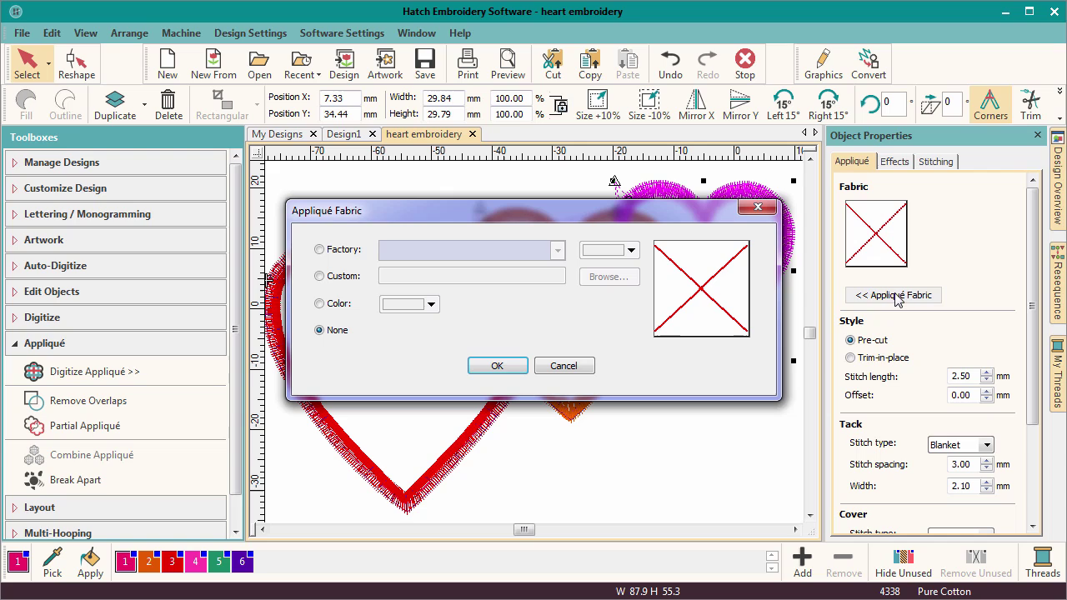
pyautogui.click(319, 251)
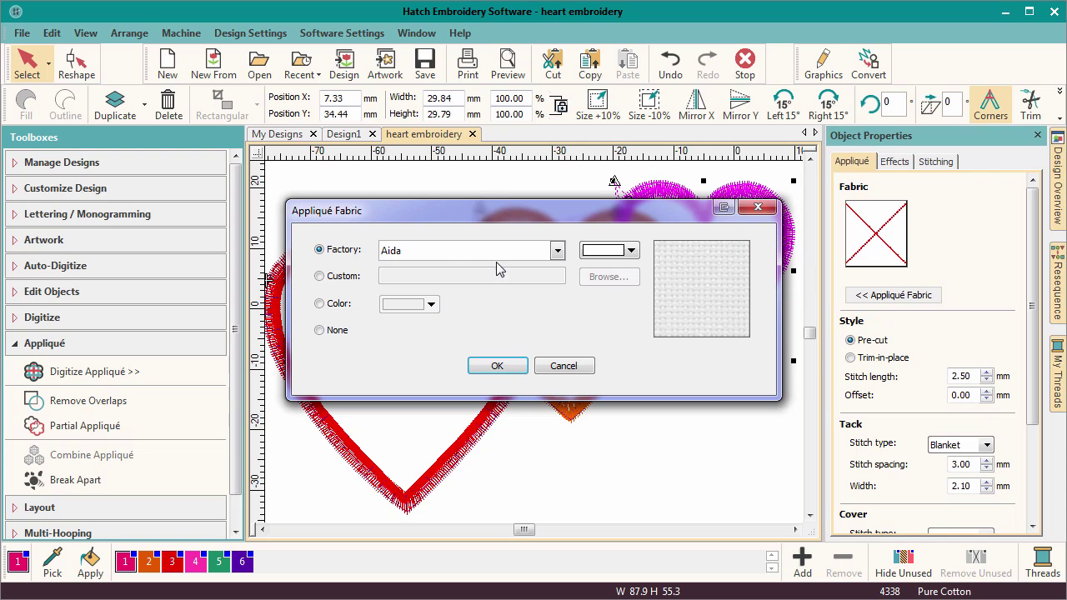
pyautogui.click(630, 251)
pyautogui.click(605, 317)
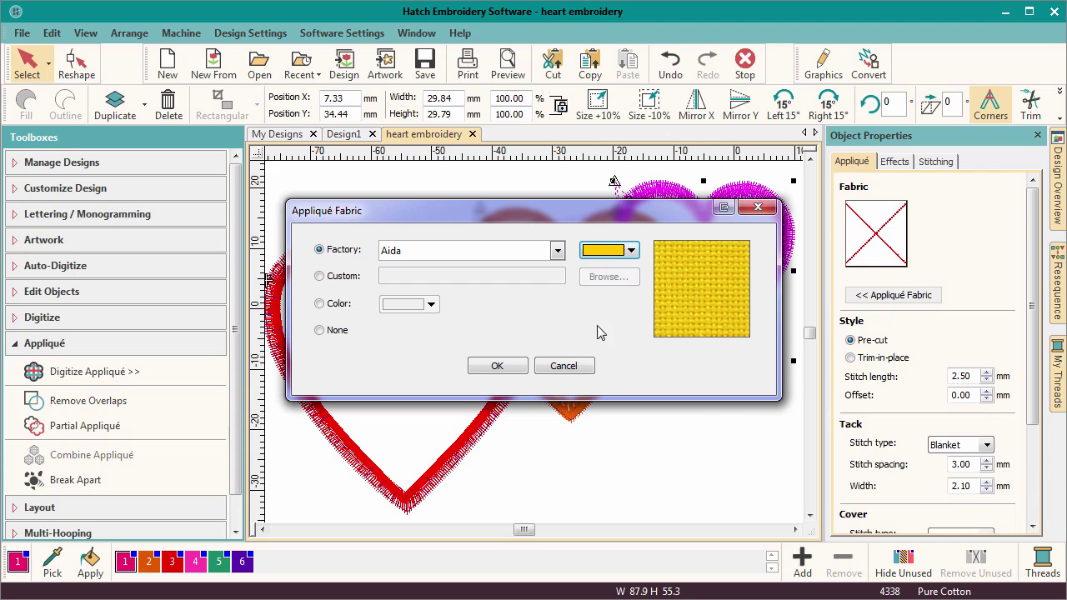
pyautogui.click(497, 366)
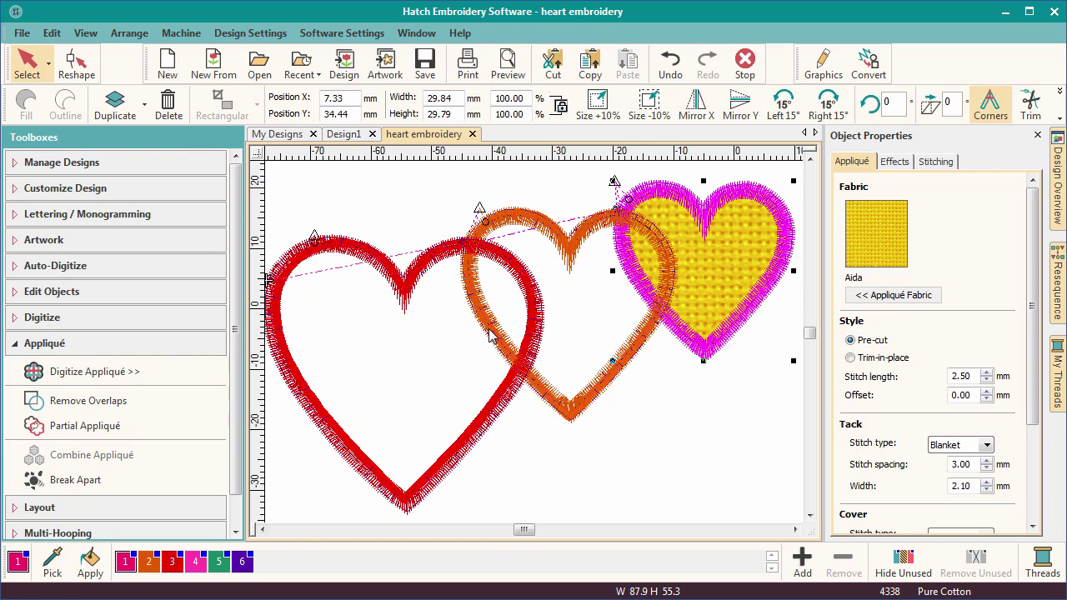
pyautogui.click(682, 450)
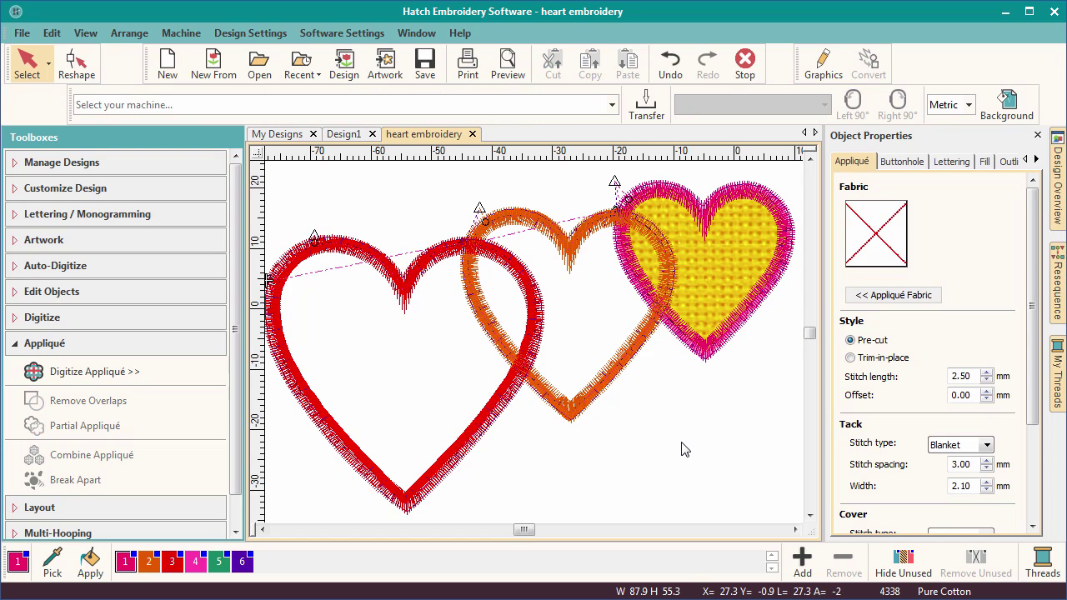
# - Remove the overlaps beneath the red and orange hearts, temporarily shifting the red heart aside to inspect the cut and undoing that move
pyautogui.click(495, 425)
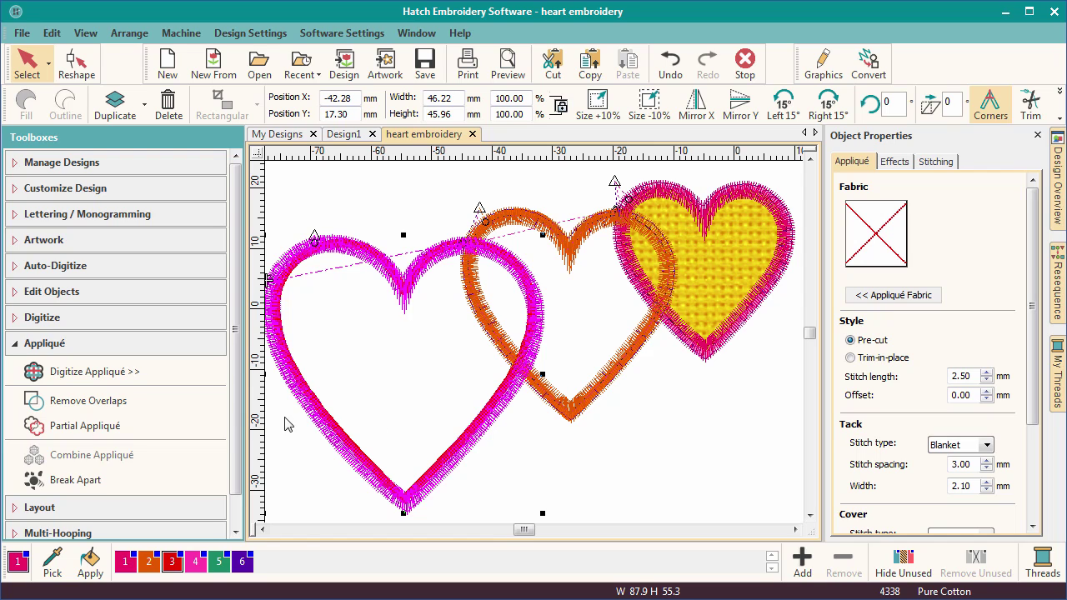
pyautogui.click(87, 430)
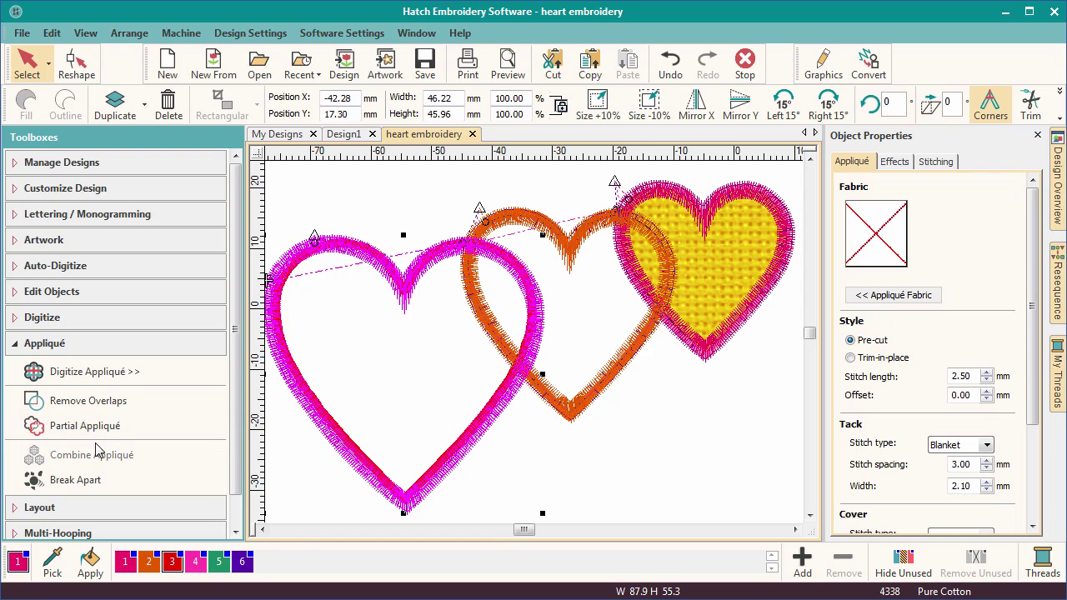
pyautogui.click(83, 404)
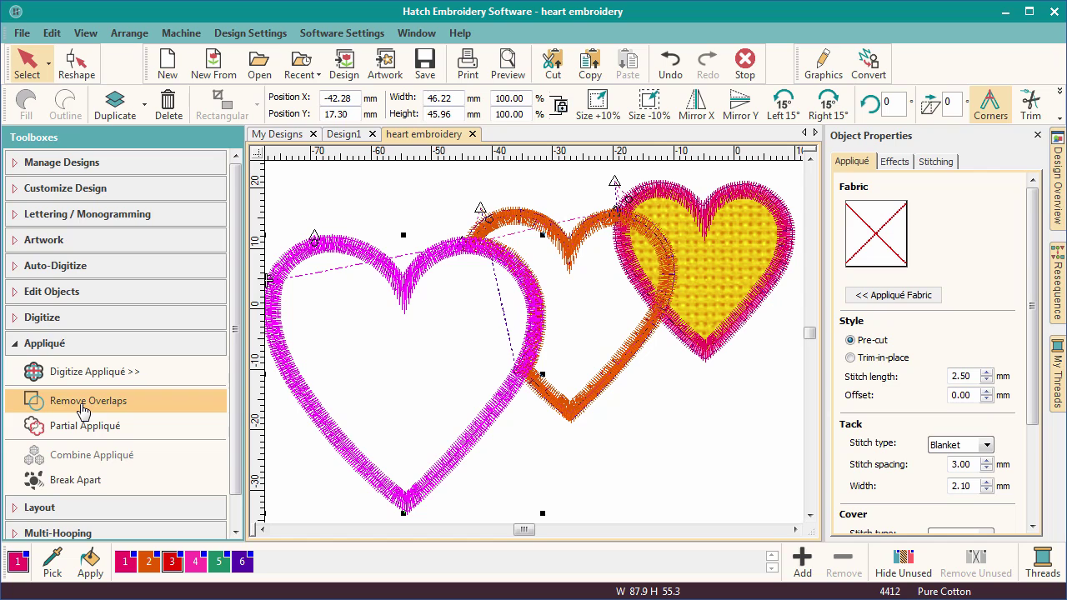
pyautogui.click(609, 372)
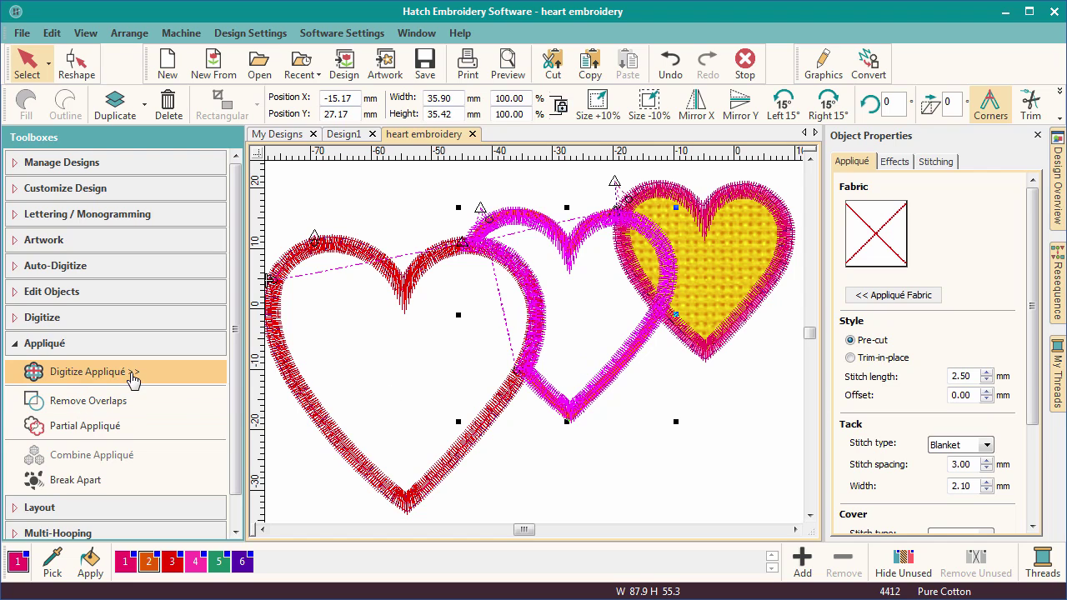
pyautogui.click(87, 401)
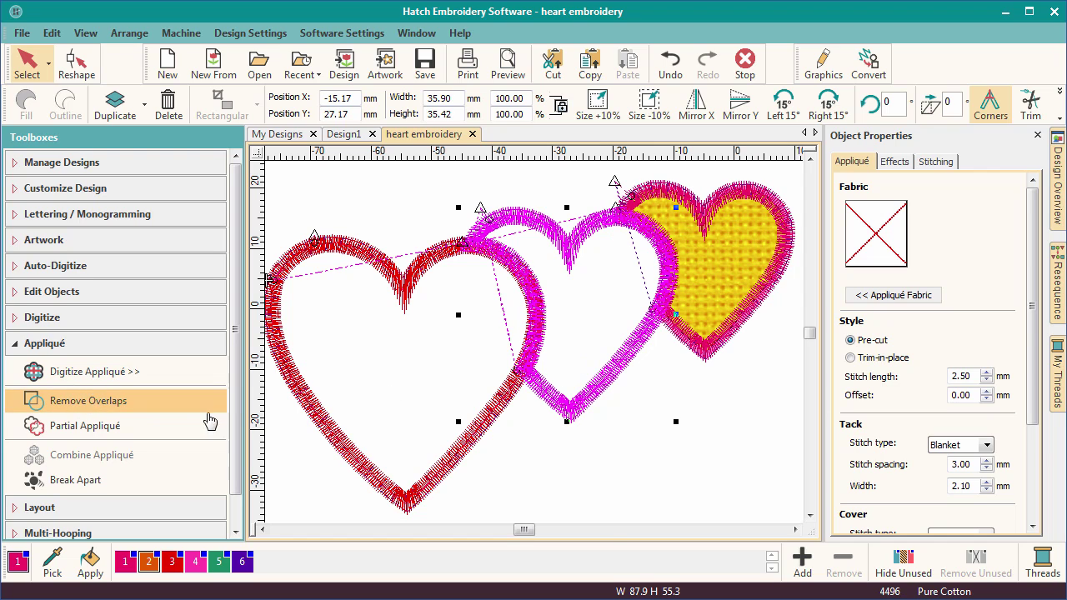
pyautogui.moveTo(454, 465); pyautogui.dragTo(415, 475)
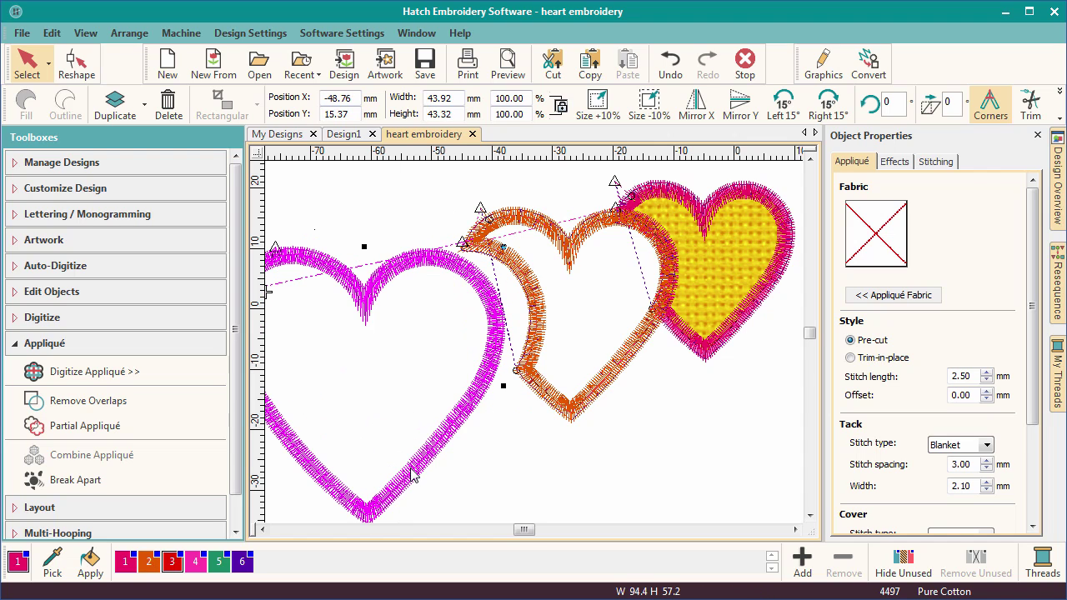
pyautogui.hotkey('ctrl', 'z')
# - Apply Partial Appliqué to all three hearts, temporarily shifting the red heart aside to inspect the hidden border and undoing that move
pyautogui.keyDown('ctrl'); pyautogui.click(556, 413); pyautogui.keyUp('ctrl')
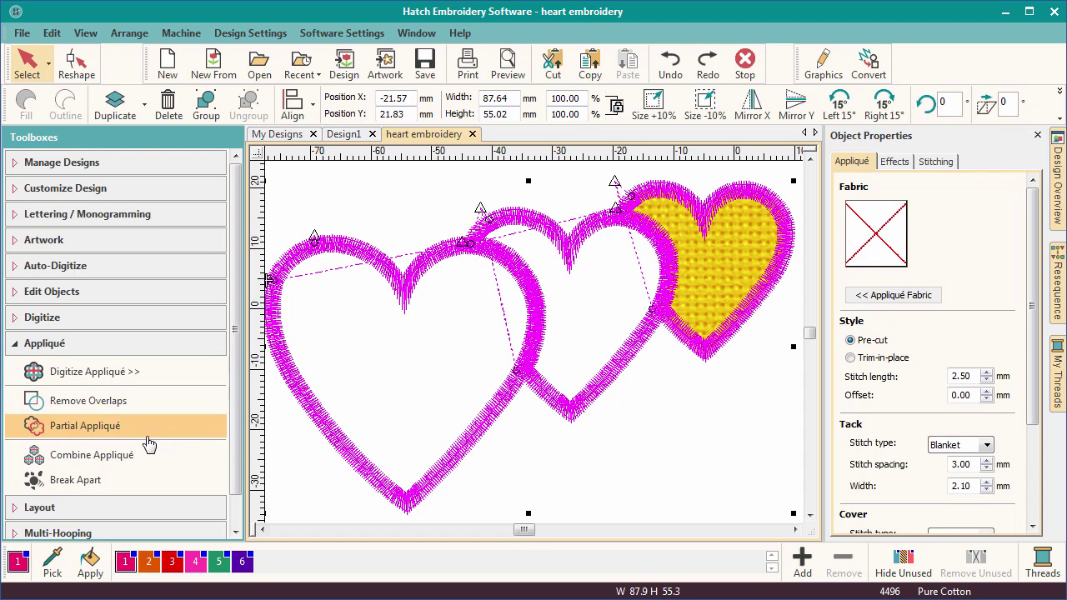
pyautogui.click(182, 433)
pyautogui.click(509, 479)
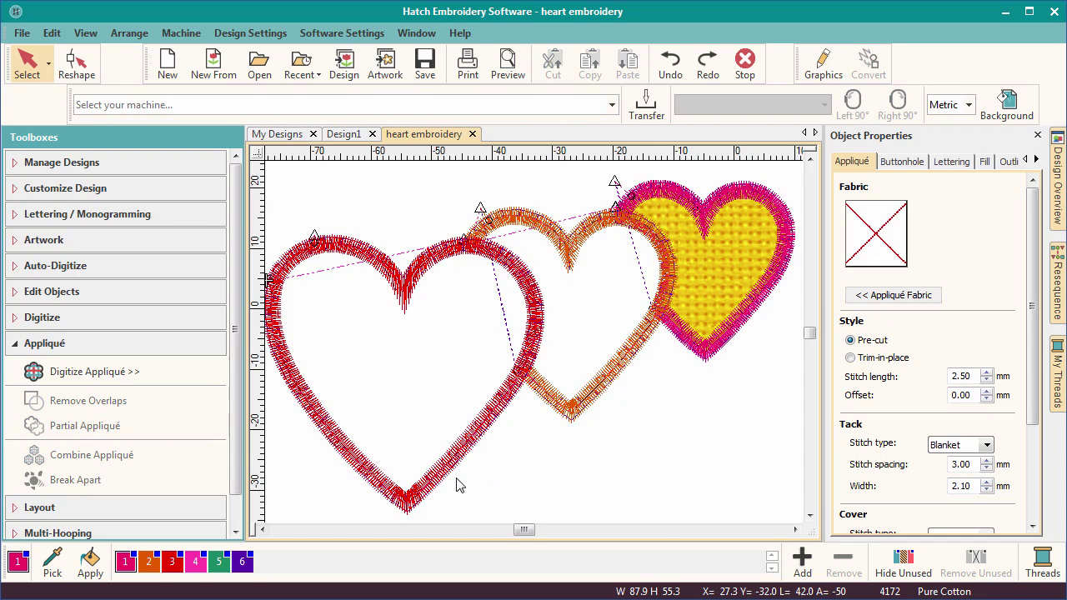
pyautogui.moveTo(452, 483); pyautogui.dragTo(414, 500)
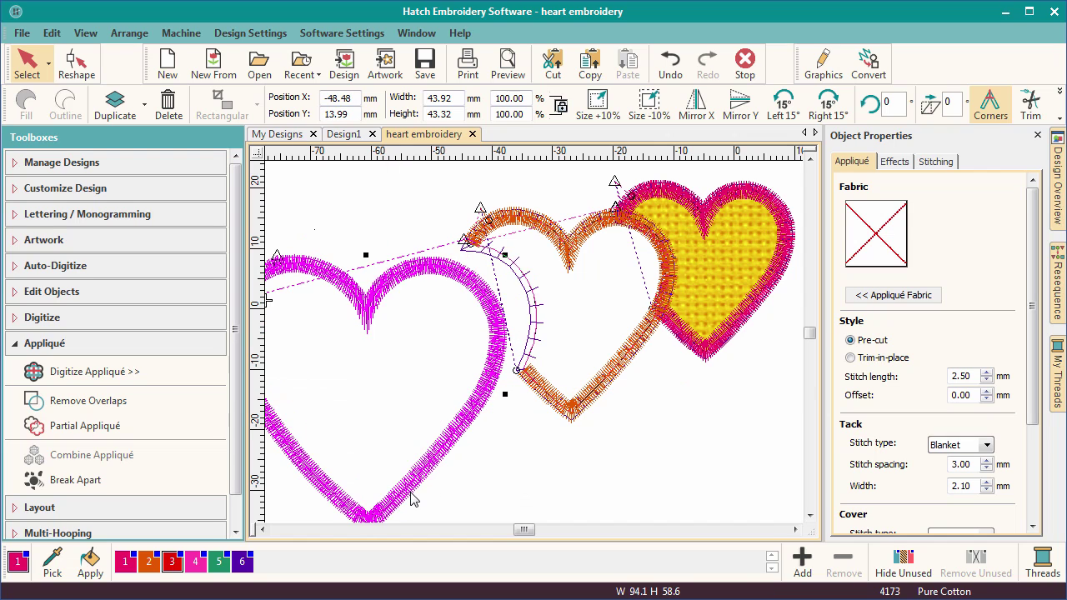
pyautogui.hotkey('ctrl', 'z')
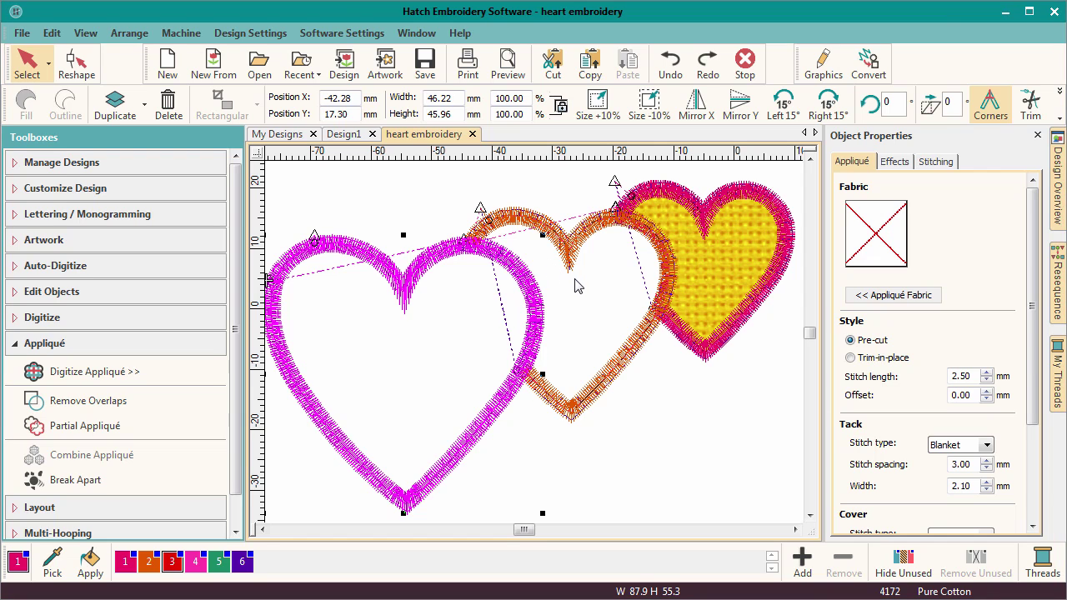
# - Preview the stitch-out of the hearts and combine all three appliqués, agreeing to have the objects broken apart
pyautogui.hotkey('ctrl', 'shift', 'r')
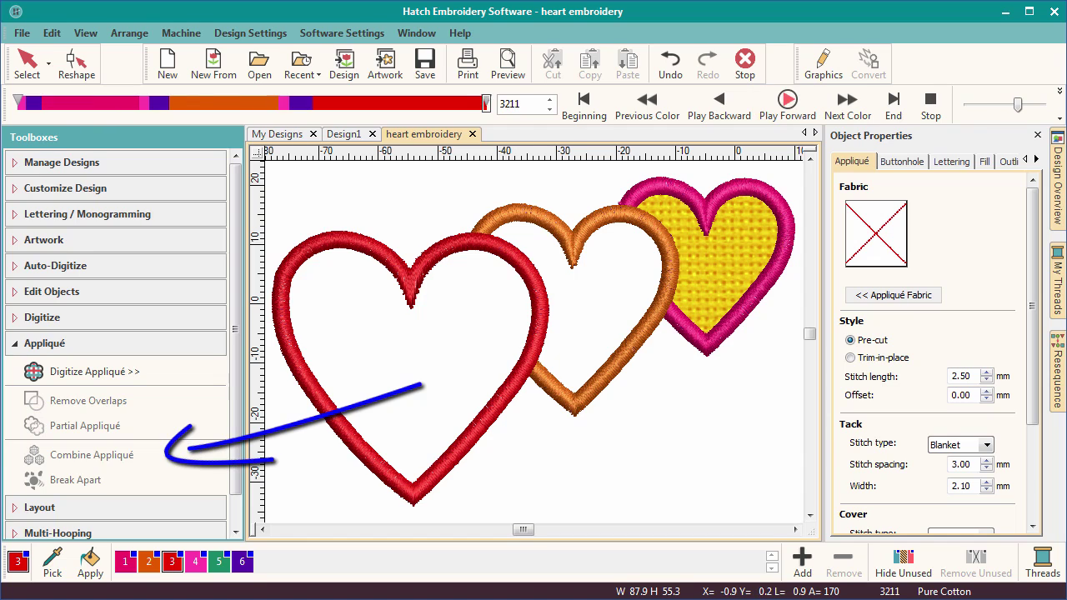
pyautogui.press('Escape')
pyautogui.click(125, 460)
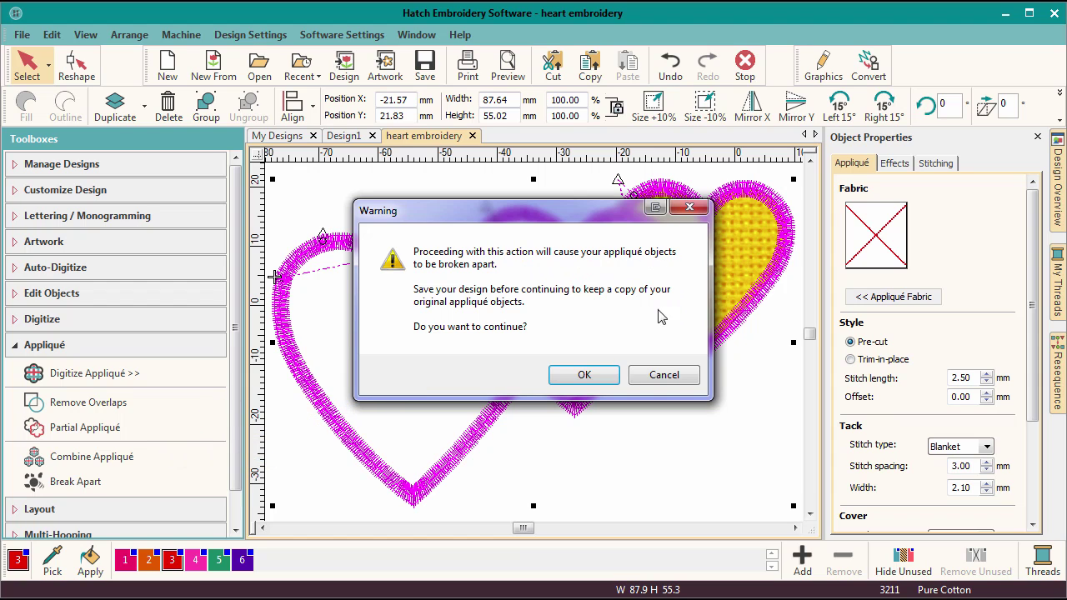
pyautogui.click(584, 377)
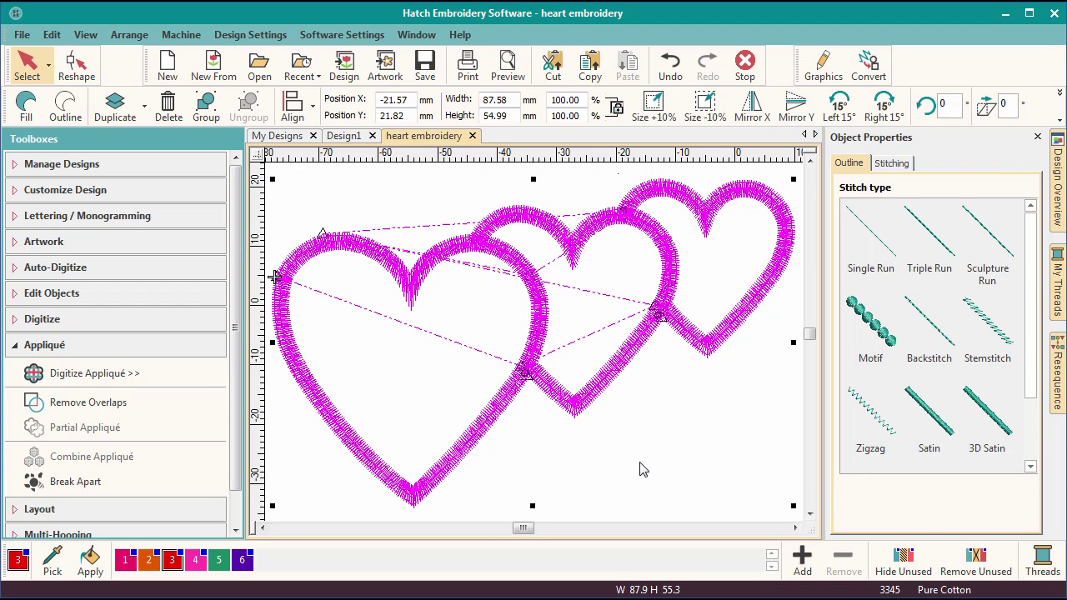
# - Play the stitch-out simulation of the combined appliqué hearts to examine their stitching order
pyautogui.hotkey('shift', 'r')
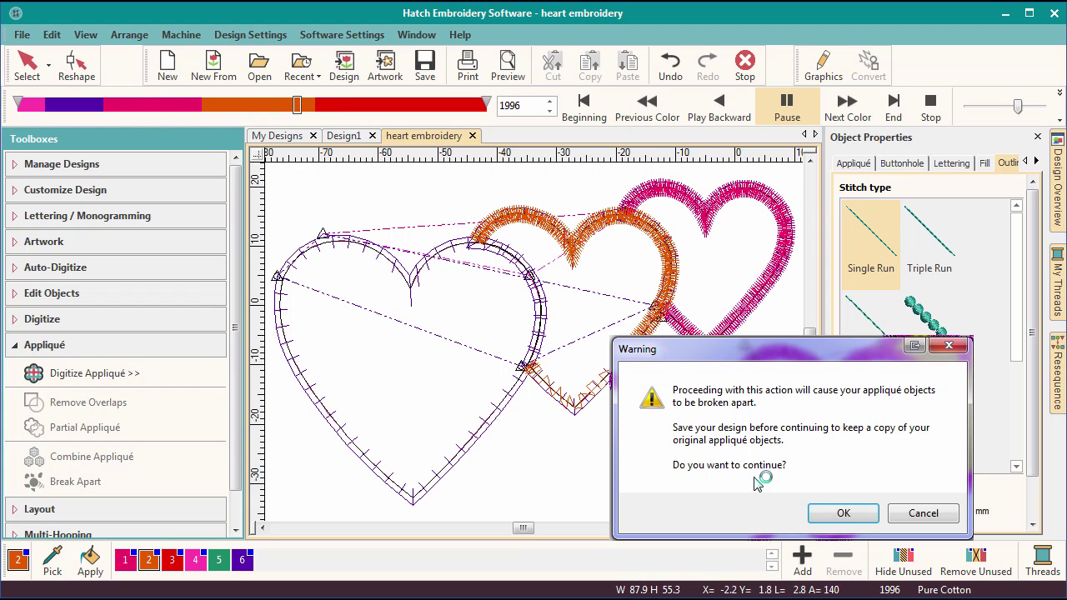
pyautogui.click(840, 512)
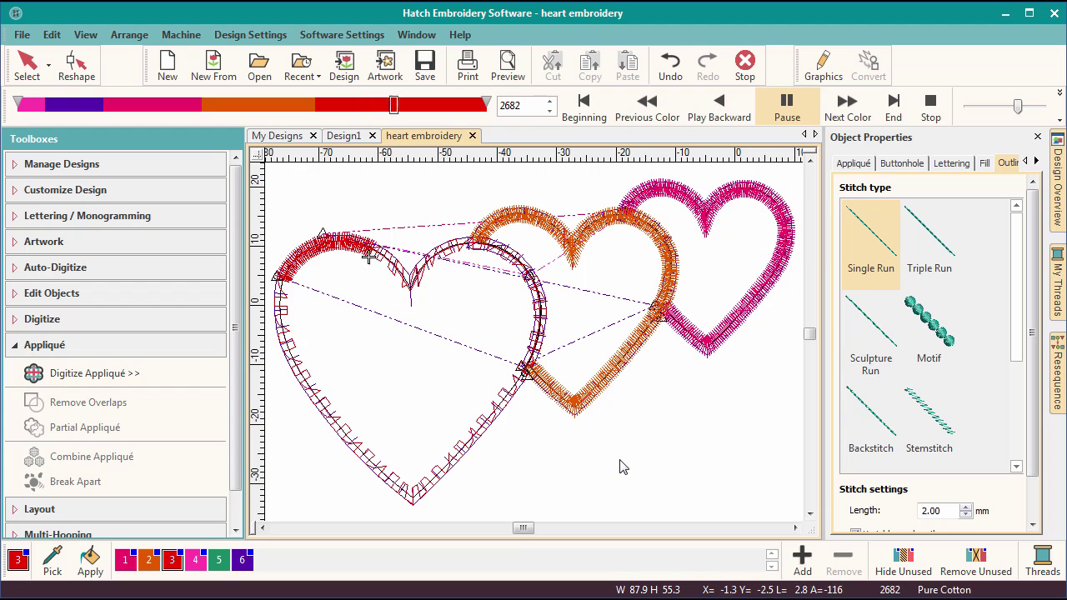